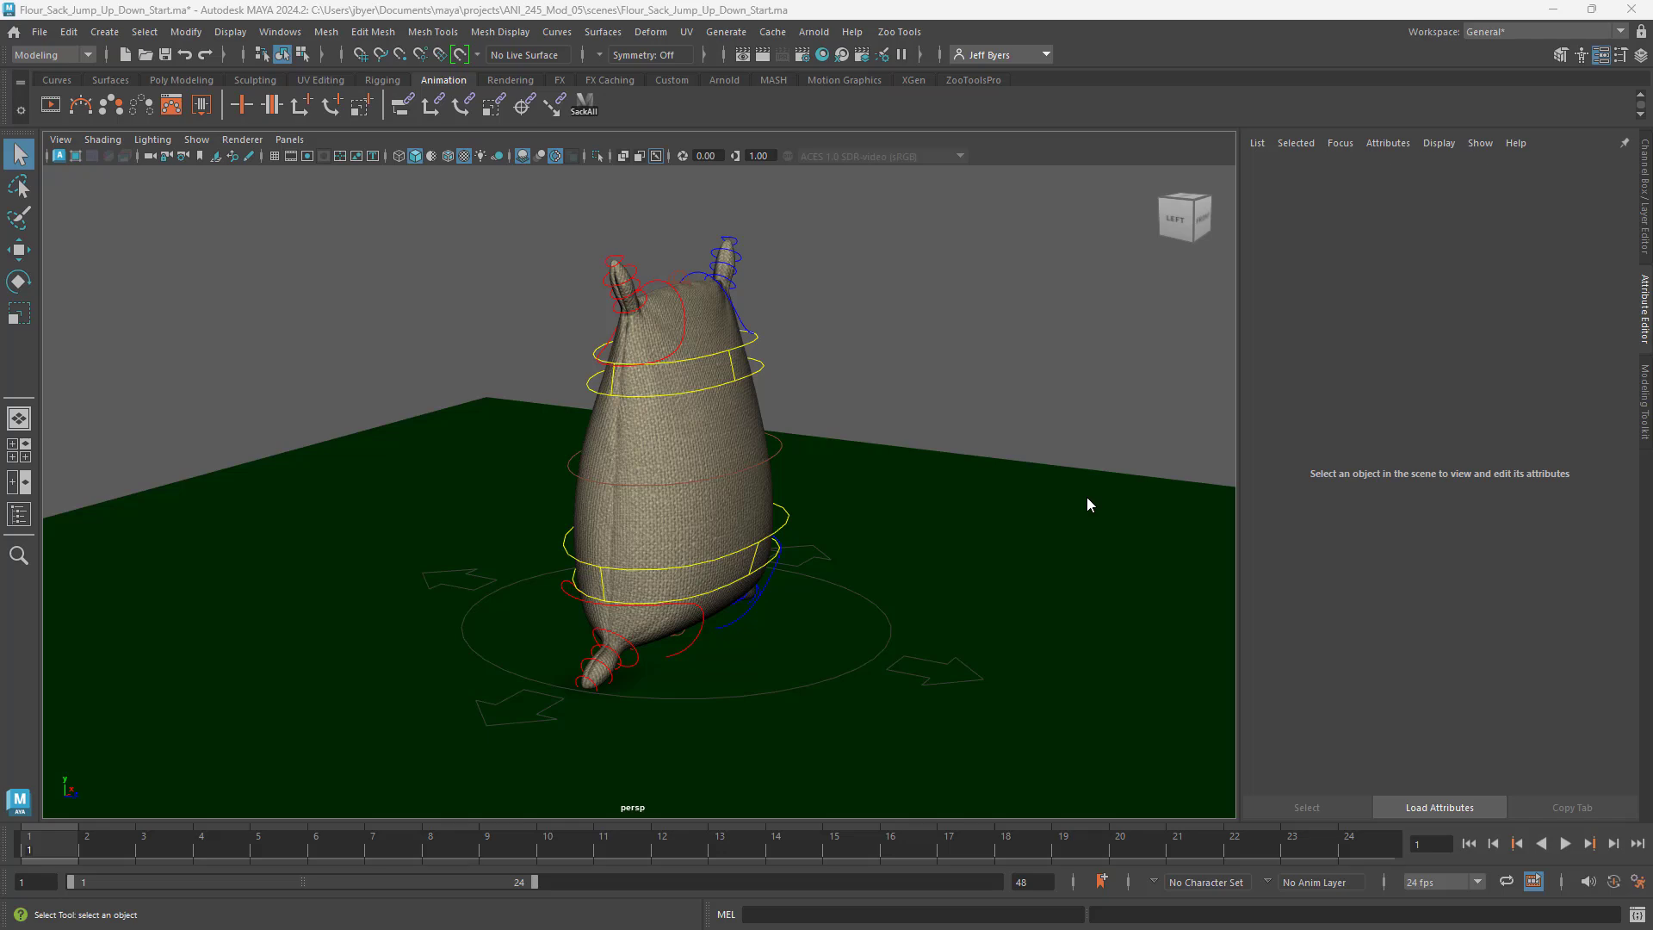
Step: In Animation preferences, enable Auto key and set default tangent weight to Weighted Tangents
{"action": "left_click", "coordinate": [279, 32]}
{"action": "mouse_move", "coordinate": [343, 225]}
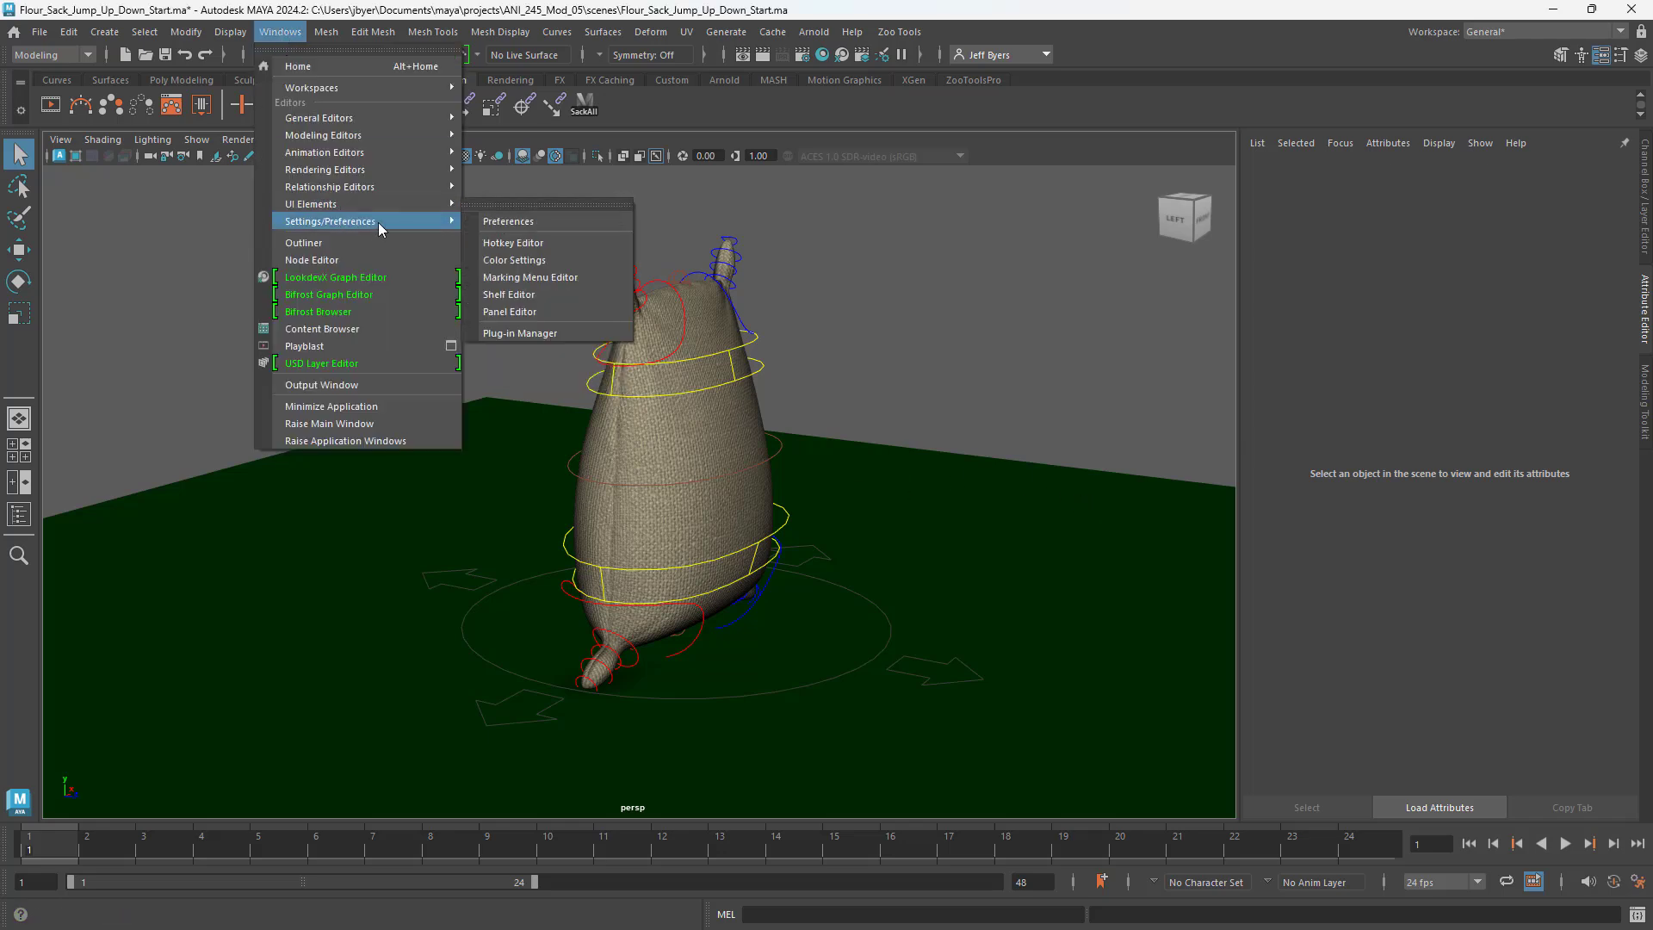
{"action": "left_click", "coordinate": [517, 225]}
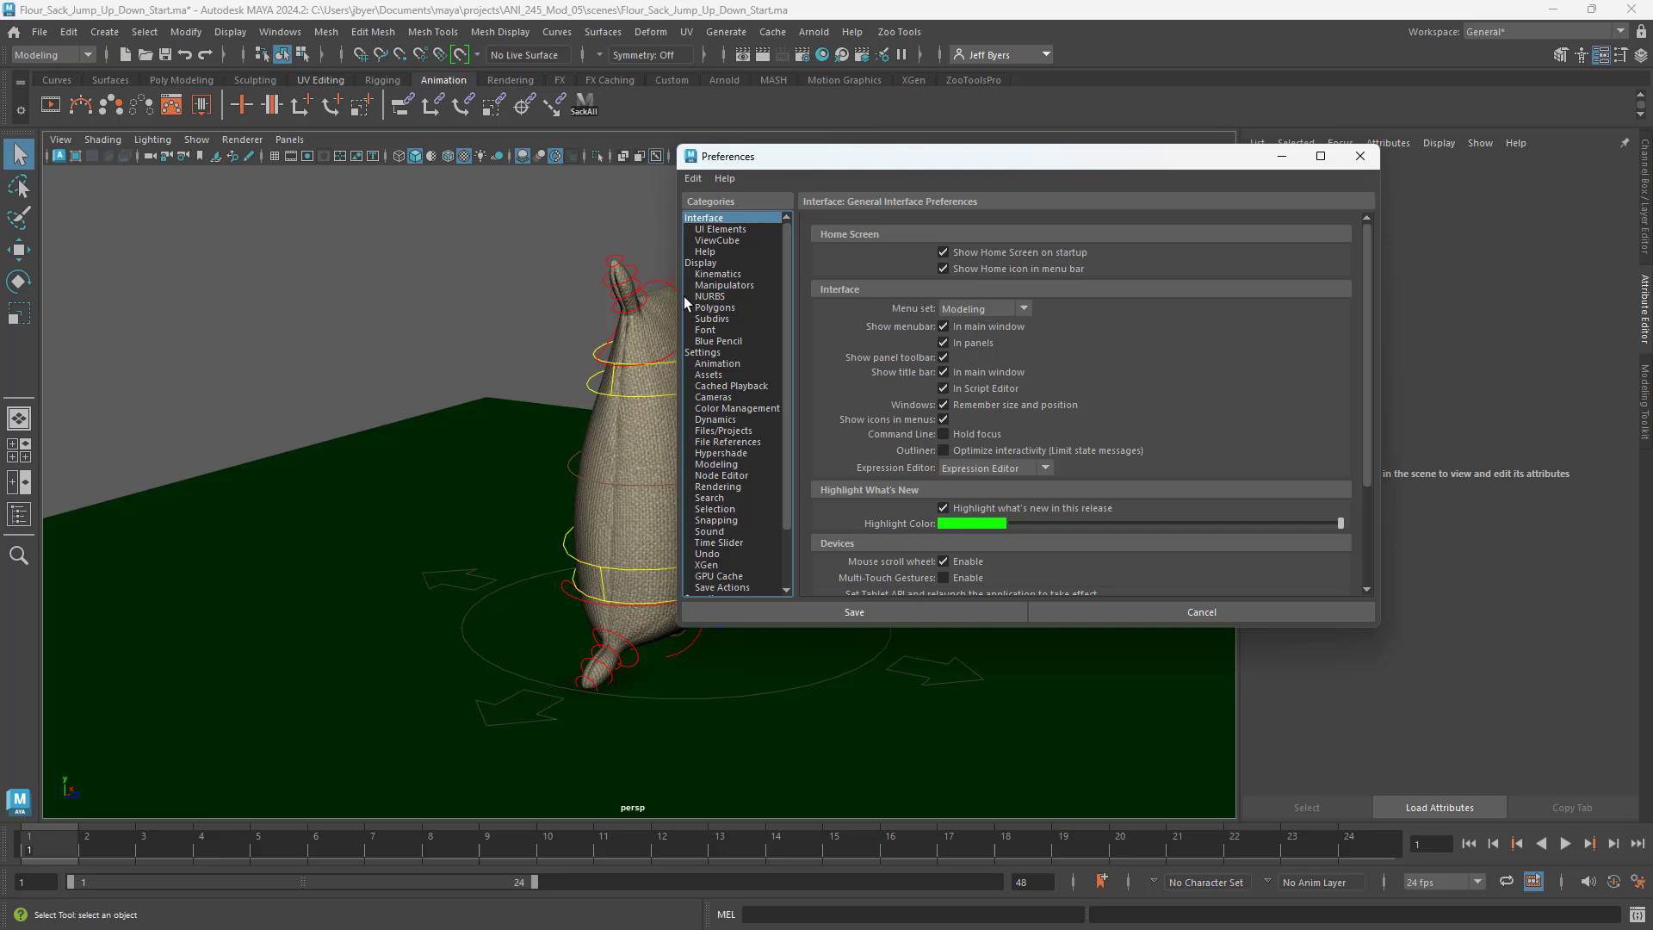
{"action": "left_click", "coordinate": [733, 365]}
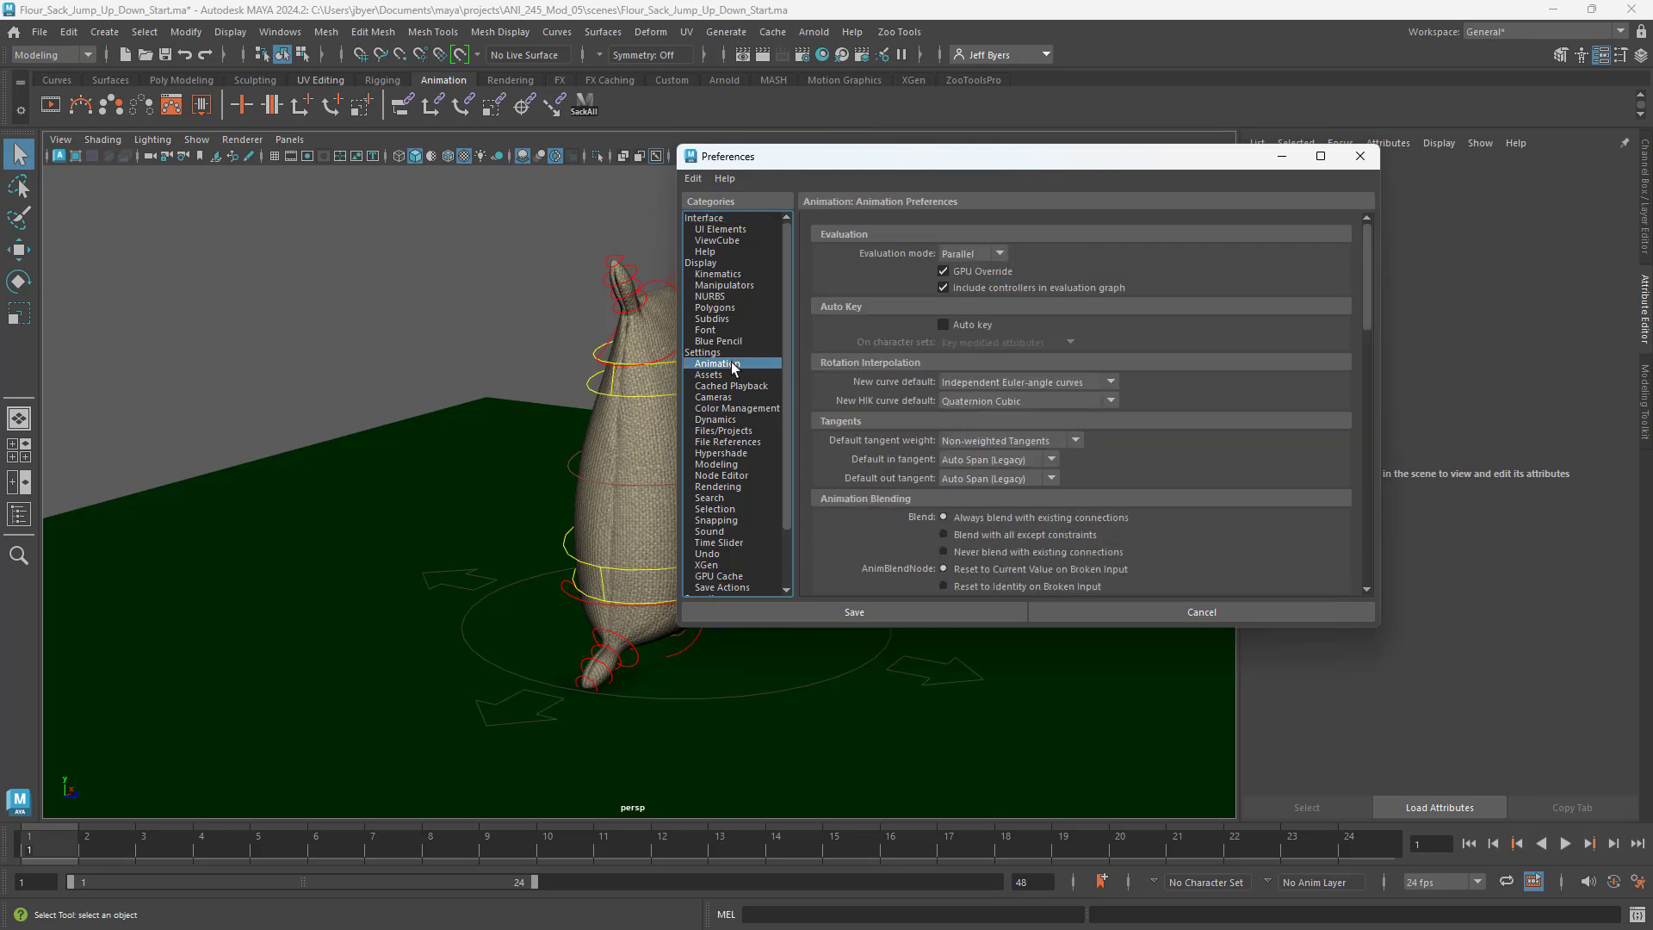
{"action": "left_click", "coordinate": [943, 325]}
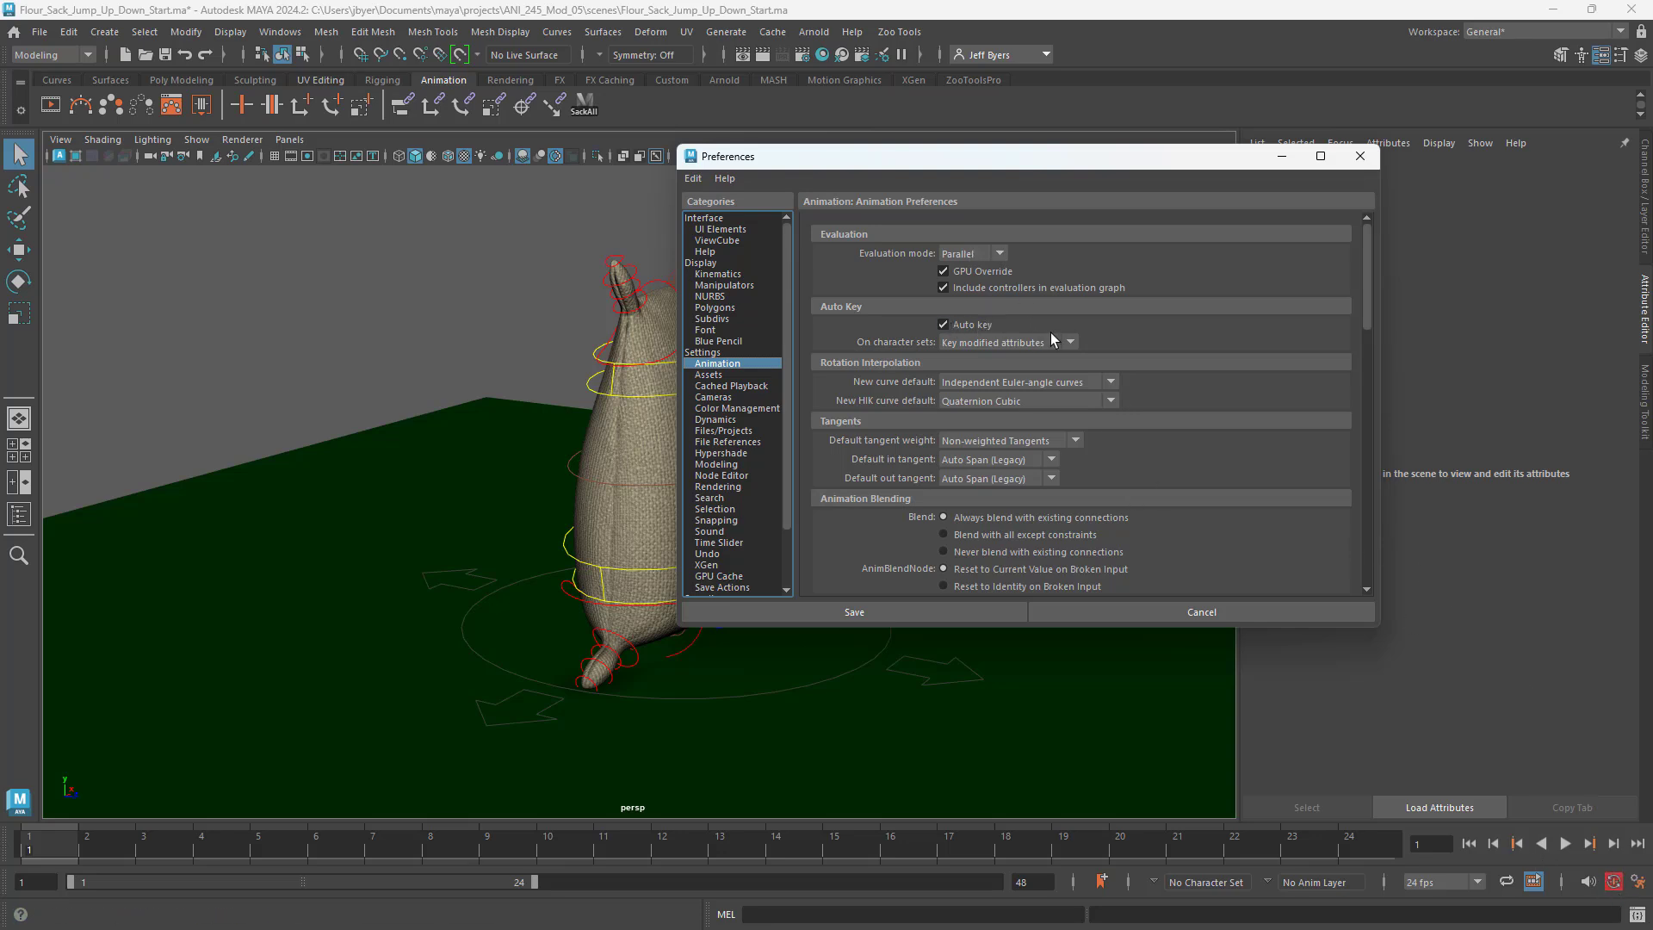
{"action": "left_click", "coordinate": [1076, 441]}
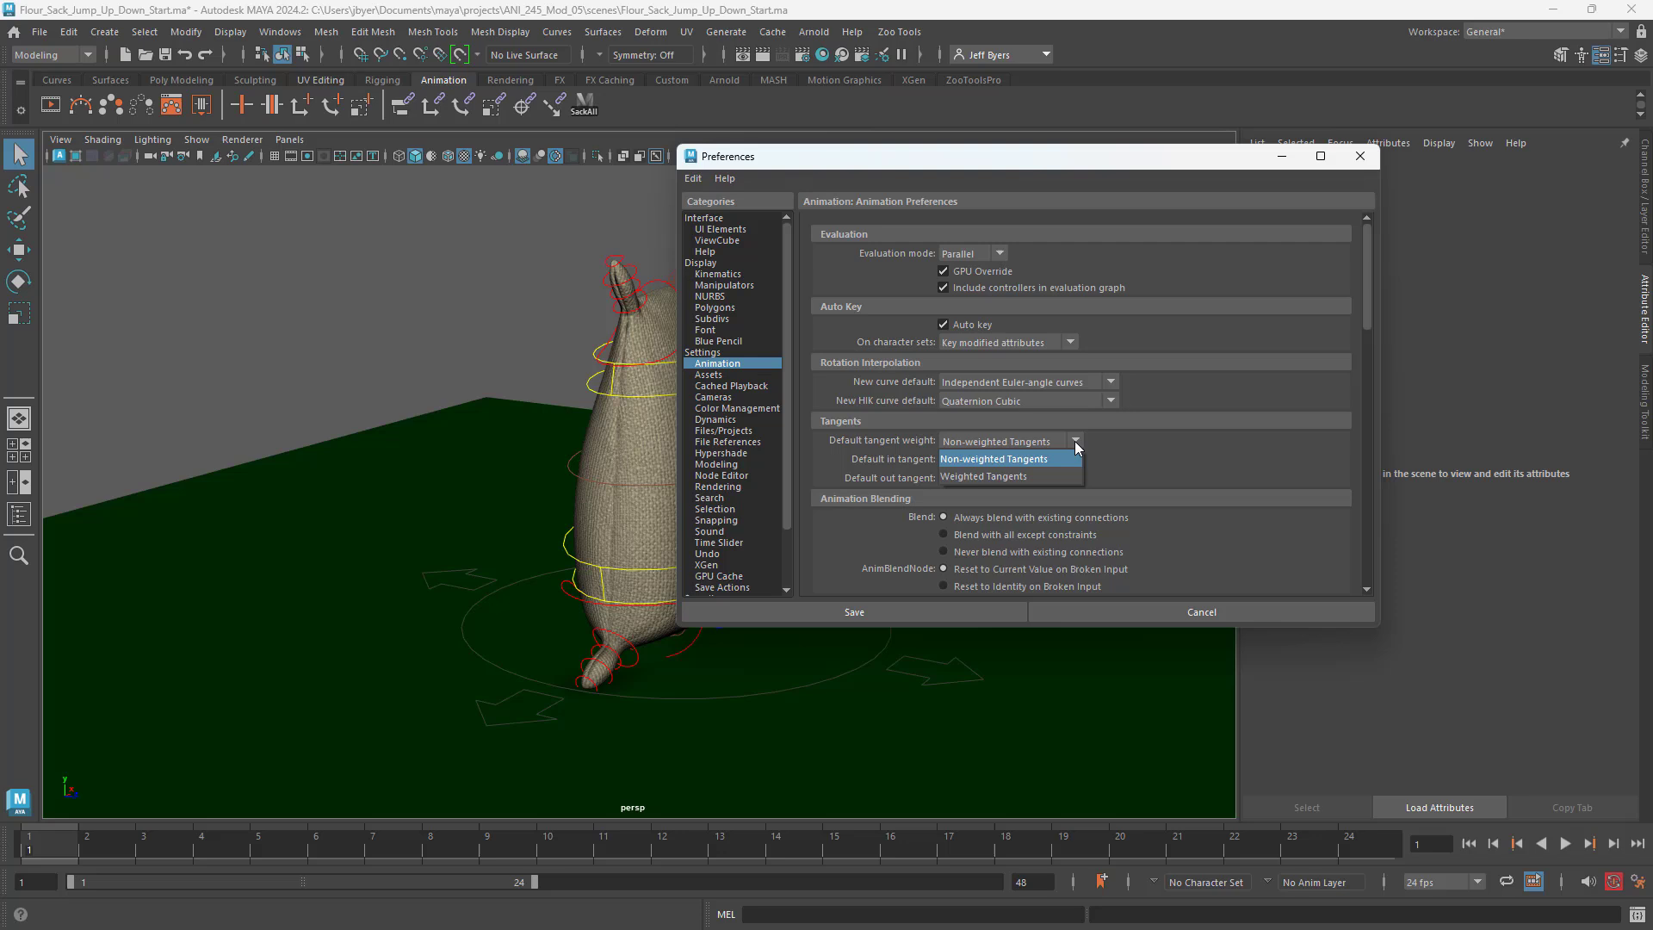
{"action": "left_click", "coordinate": [1004, 476]}
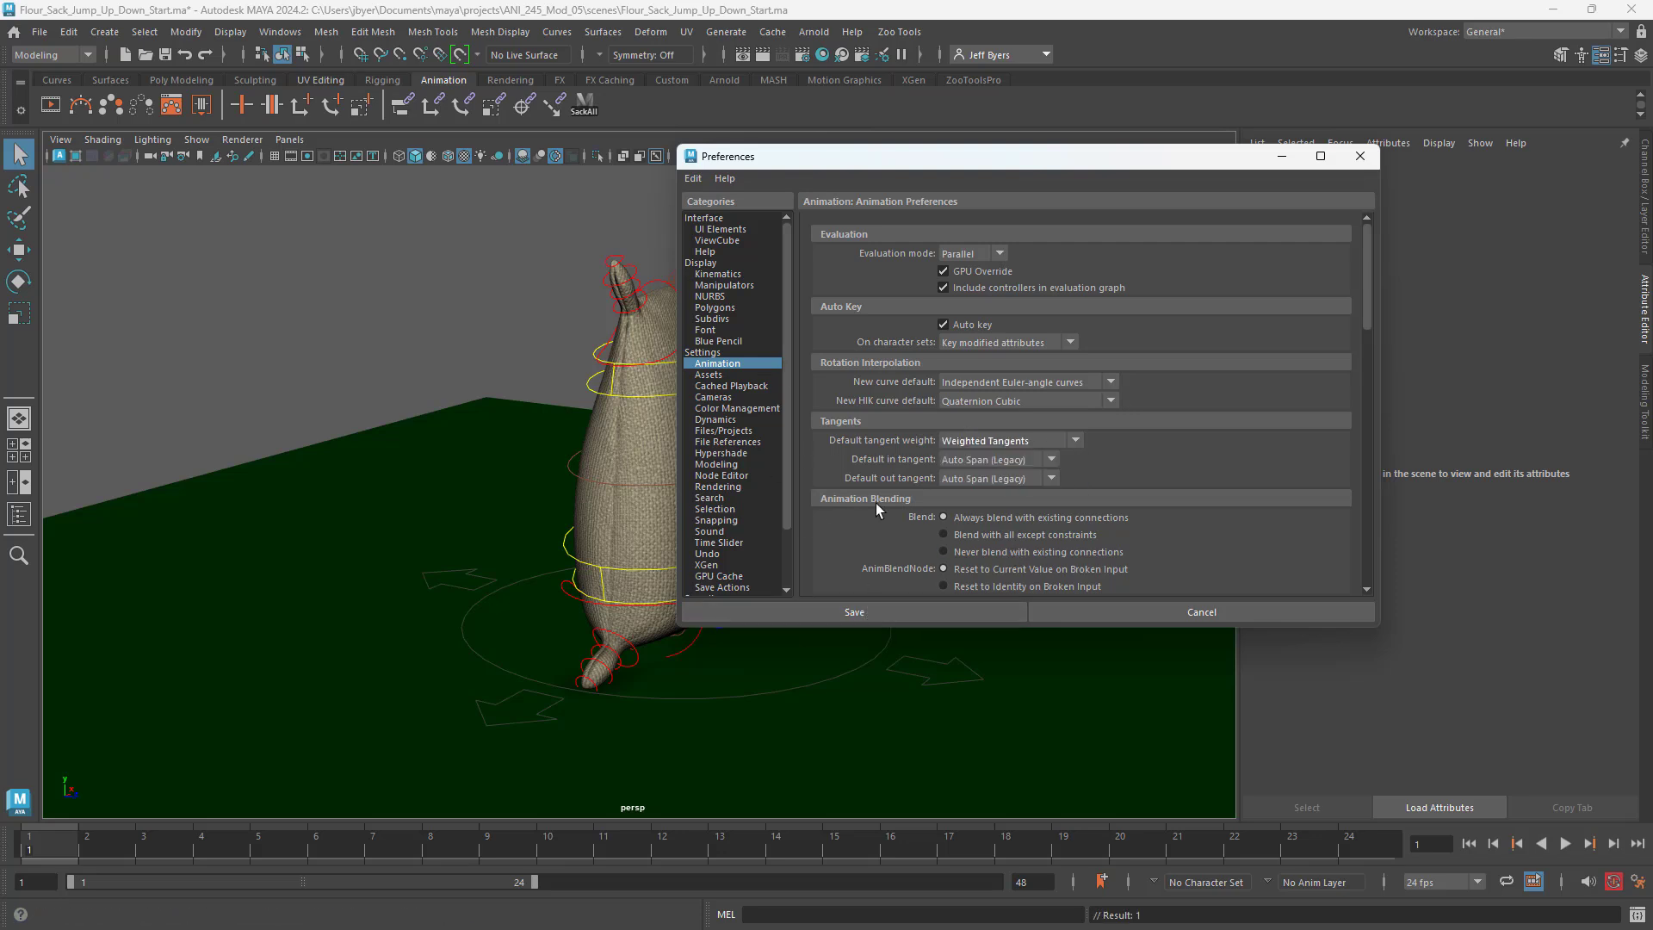
Step: Set the Time Slider playback speed to real-time 24 fps x 1
{"action": "left_click", "coordinate": [734, 543]}
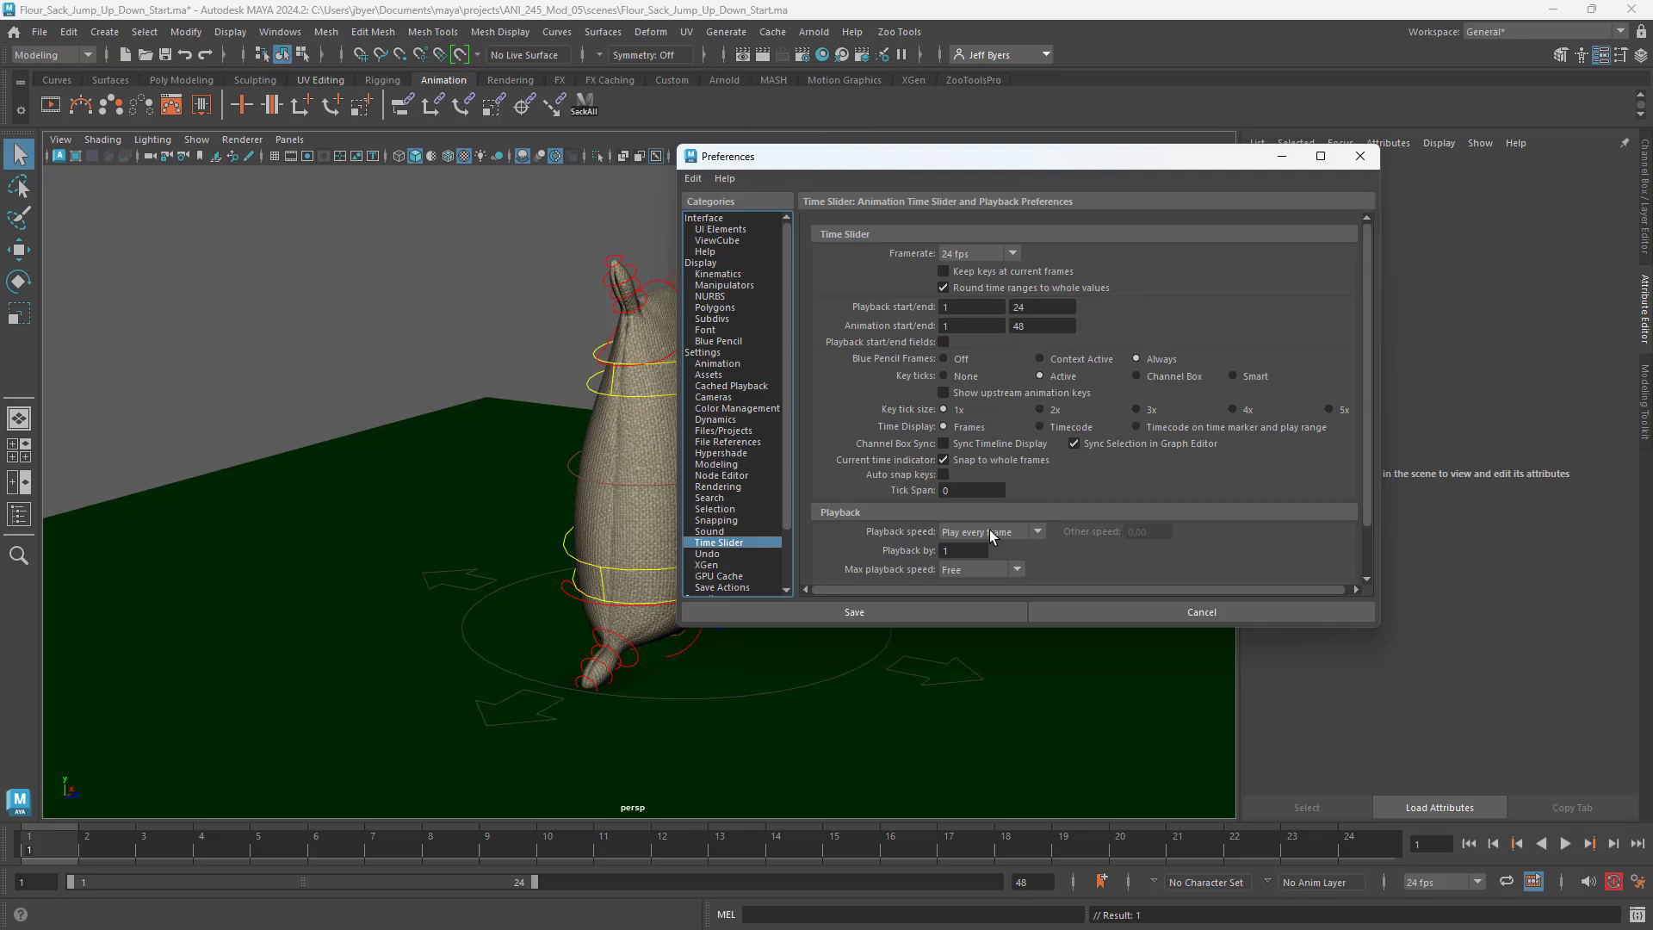
{"action": "left_click", "coordinate": [1038, 534]}
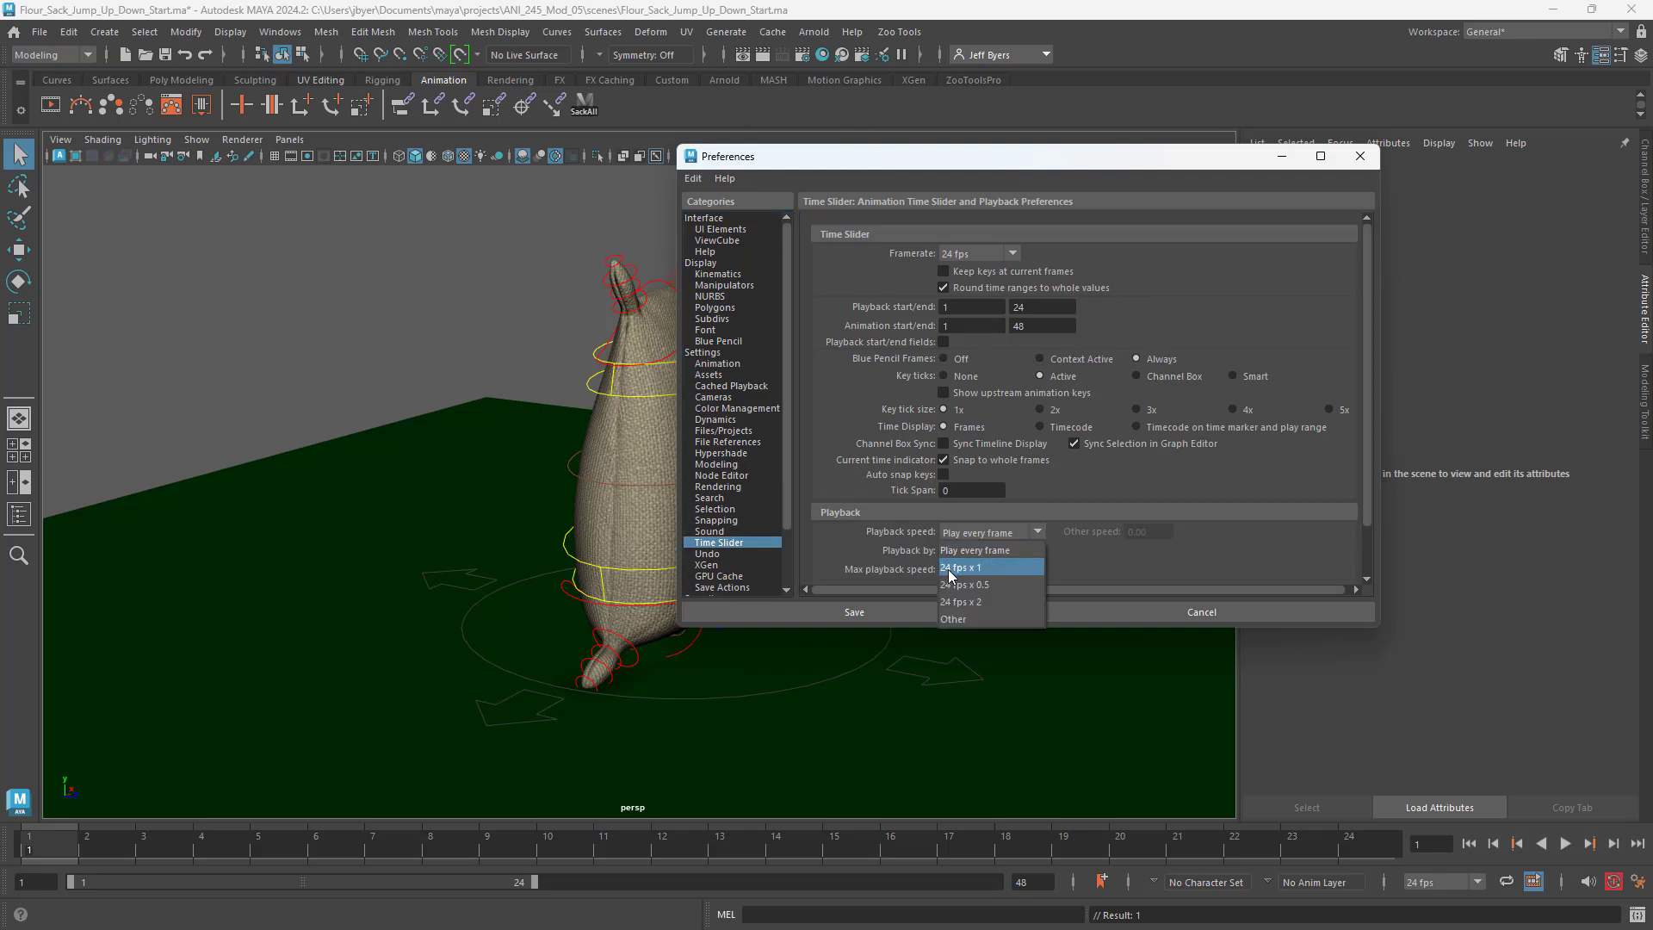
{"action": "left_click", "coordinate": [963, 575]}
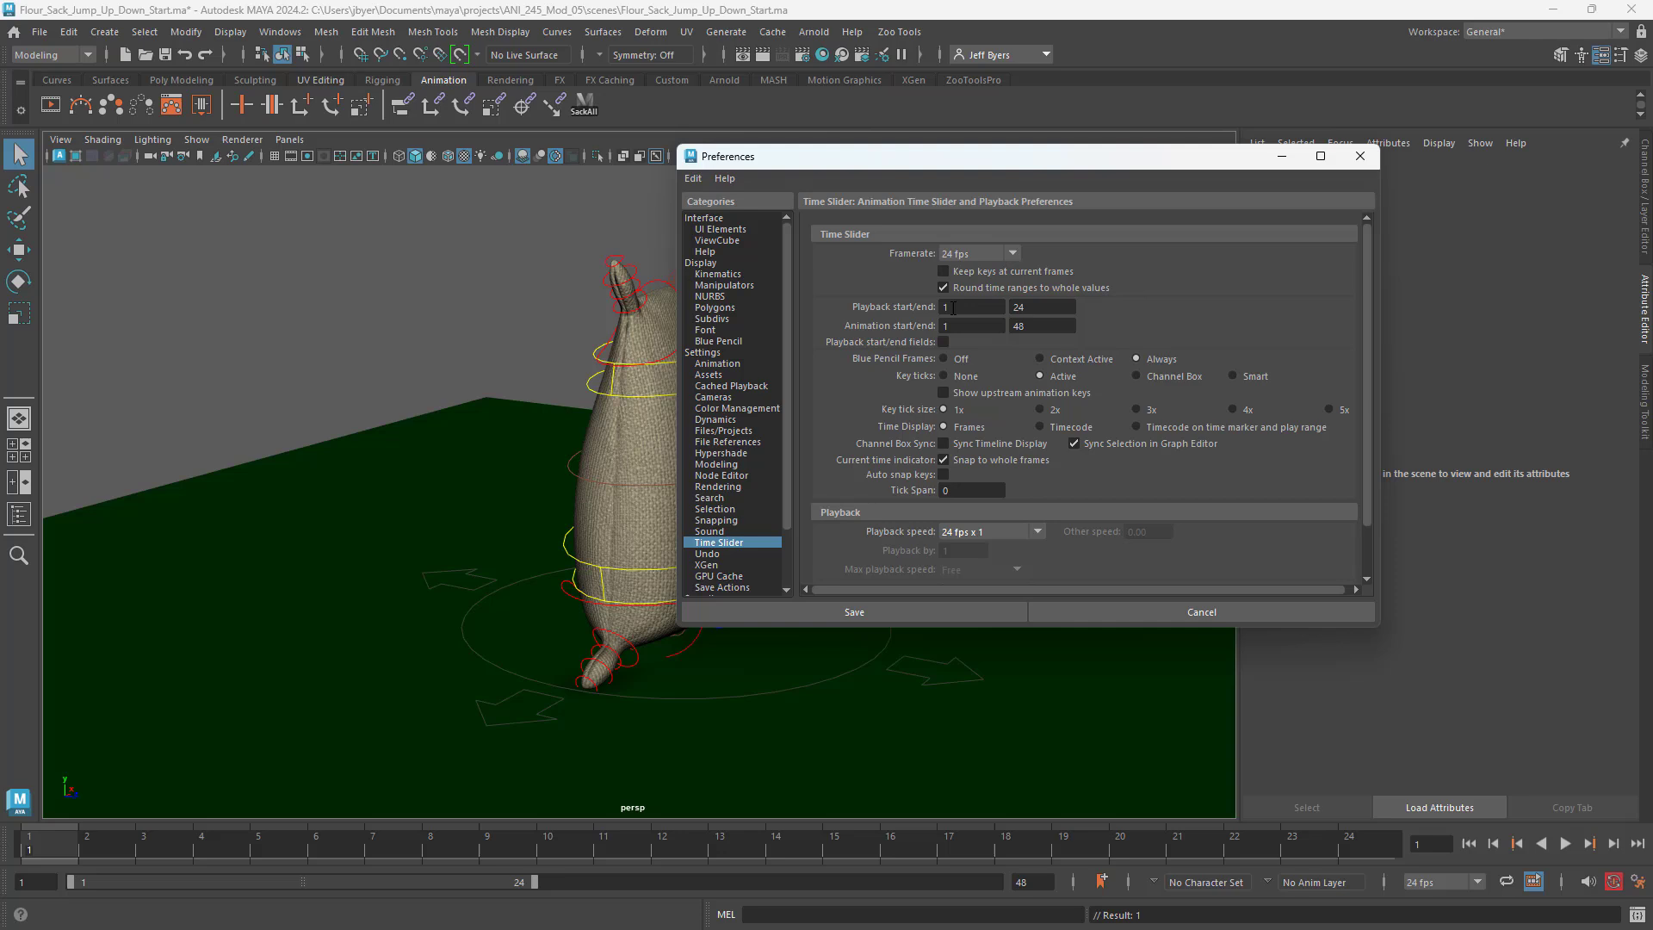
Step: Set both playback end and animation end frames to 60, giving a 1–60 range
{"action": "double_click", "coordinate": [1034, 307]}
{"action": "type", "text": "60"}
{"action": "left_click", "coordinate": [1019, 326]}
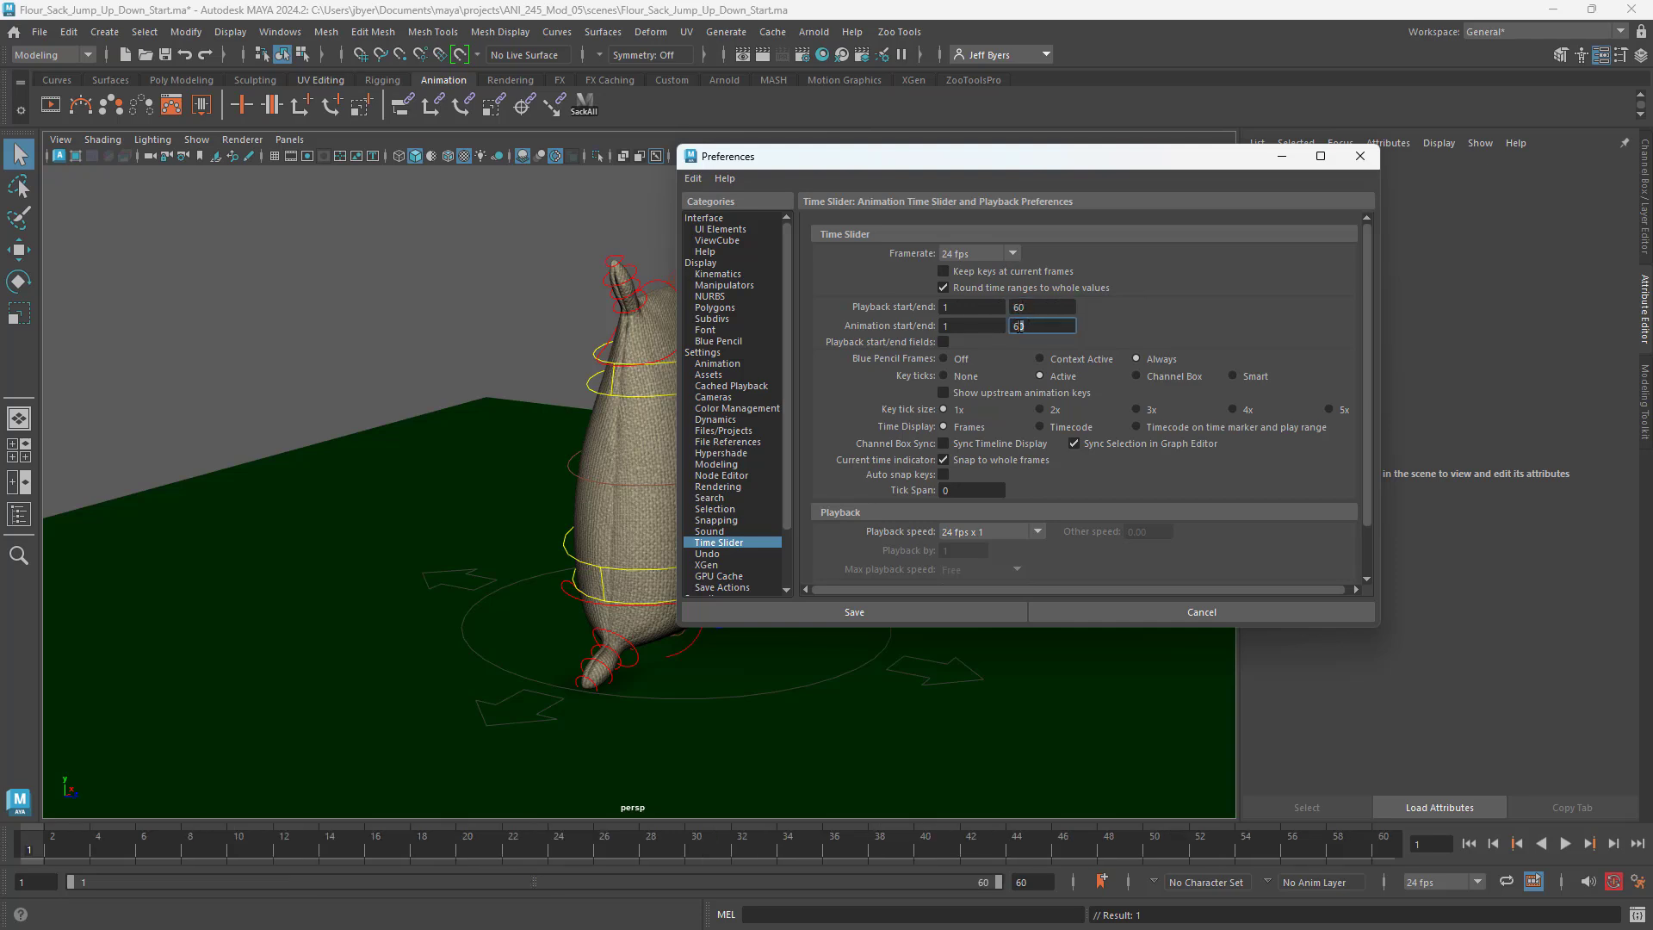
{"action": "left_click", "coordinate": [1041, 325]}
{"action": "key", "text": "shift+Tab"}
{"action": "key", "text": "Tab"}
{"action": "scroll", "coordinate": [1083, 476], "scroll_direction": "down", "scroll_amount": 2}
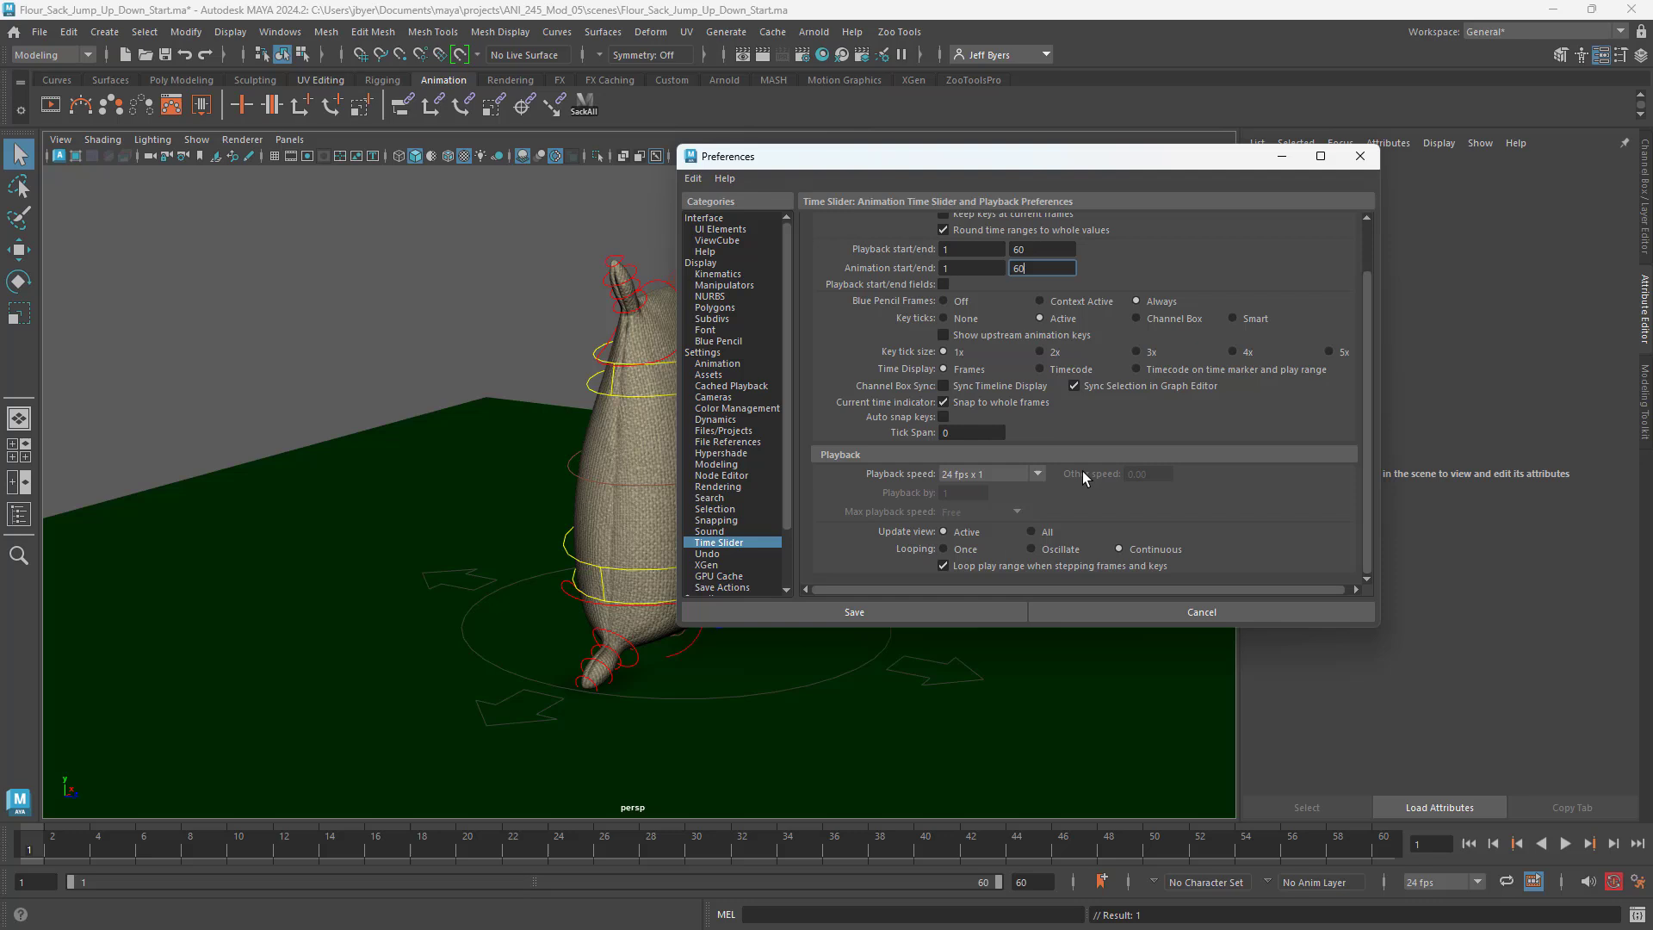
{"action": "scroll", "coordinate": [1082, 472], "scroll_direction": "up", "scroll_amount": 2}
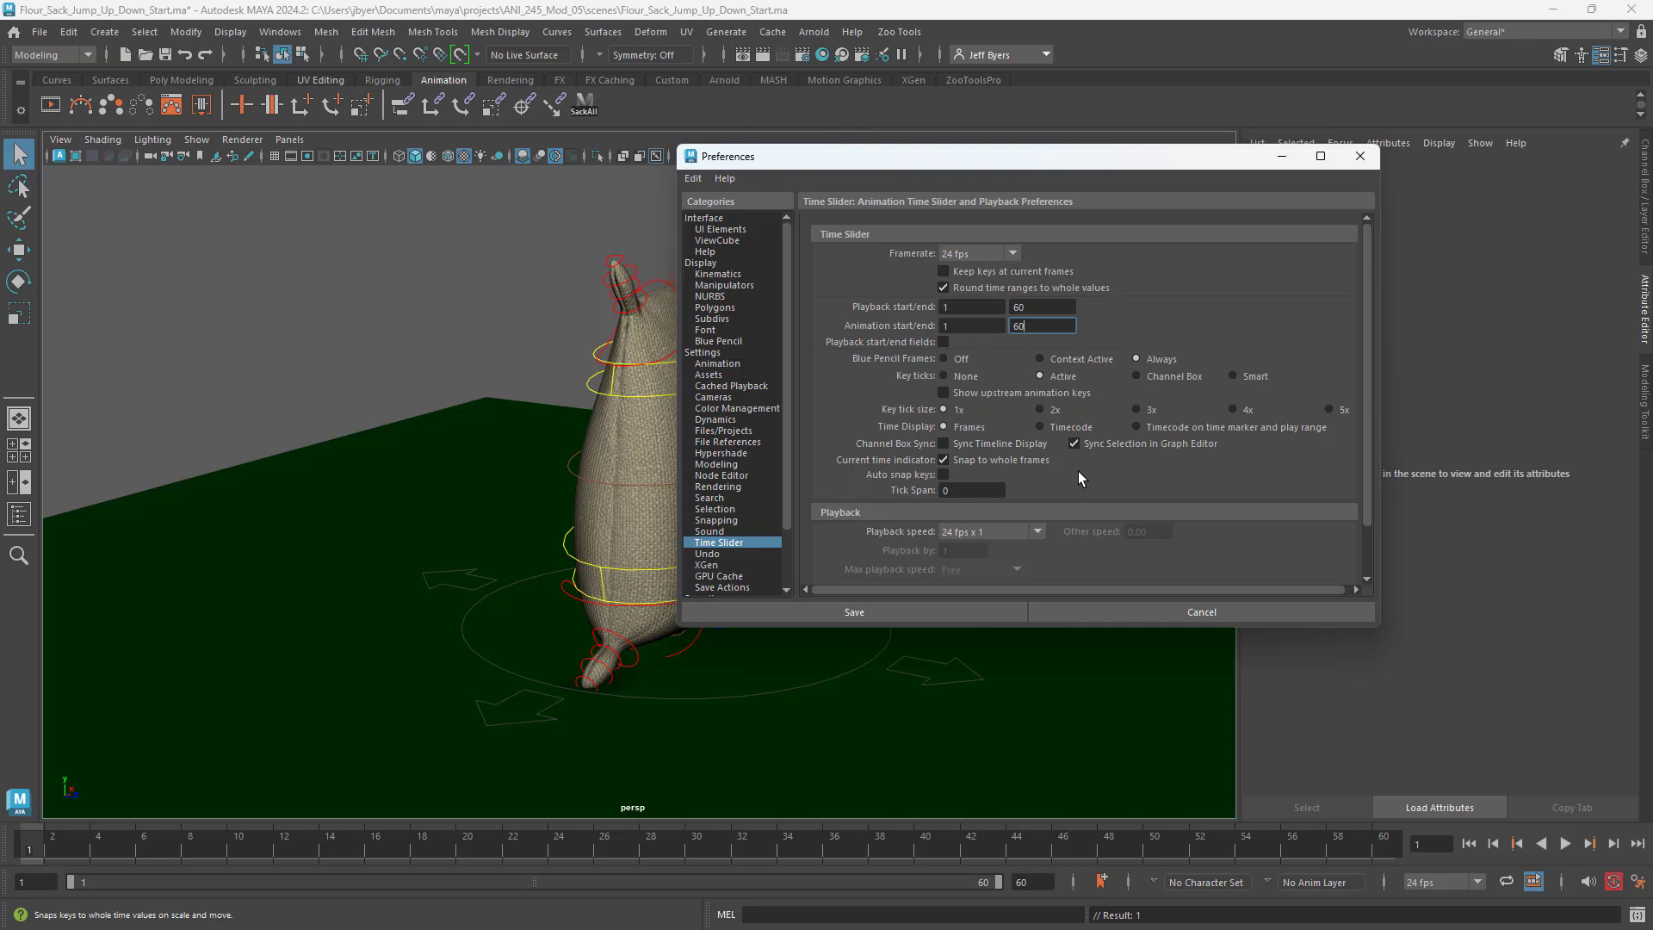
Step: Save the preferences with the 1–60 range at 24 fps and close the window
{"action": "left_click", "coordinate": [896, 607]}
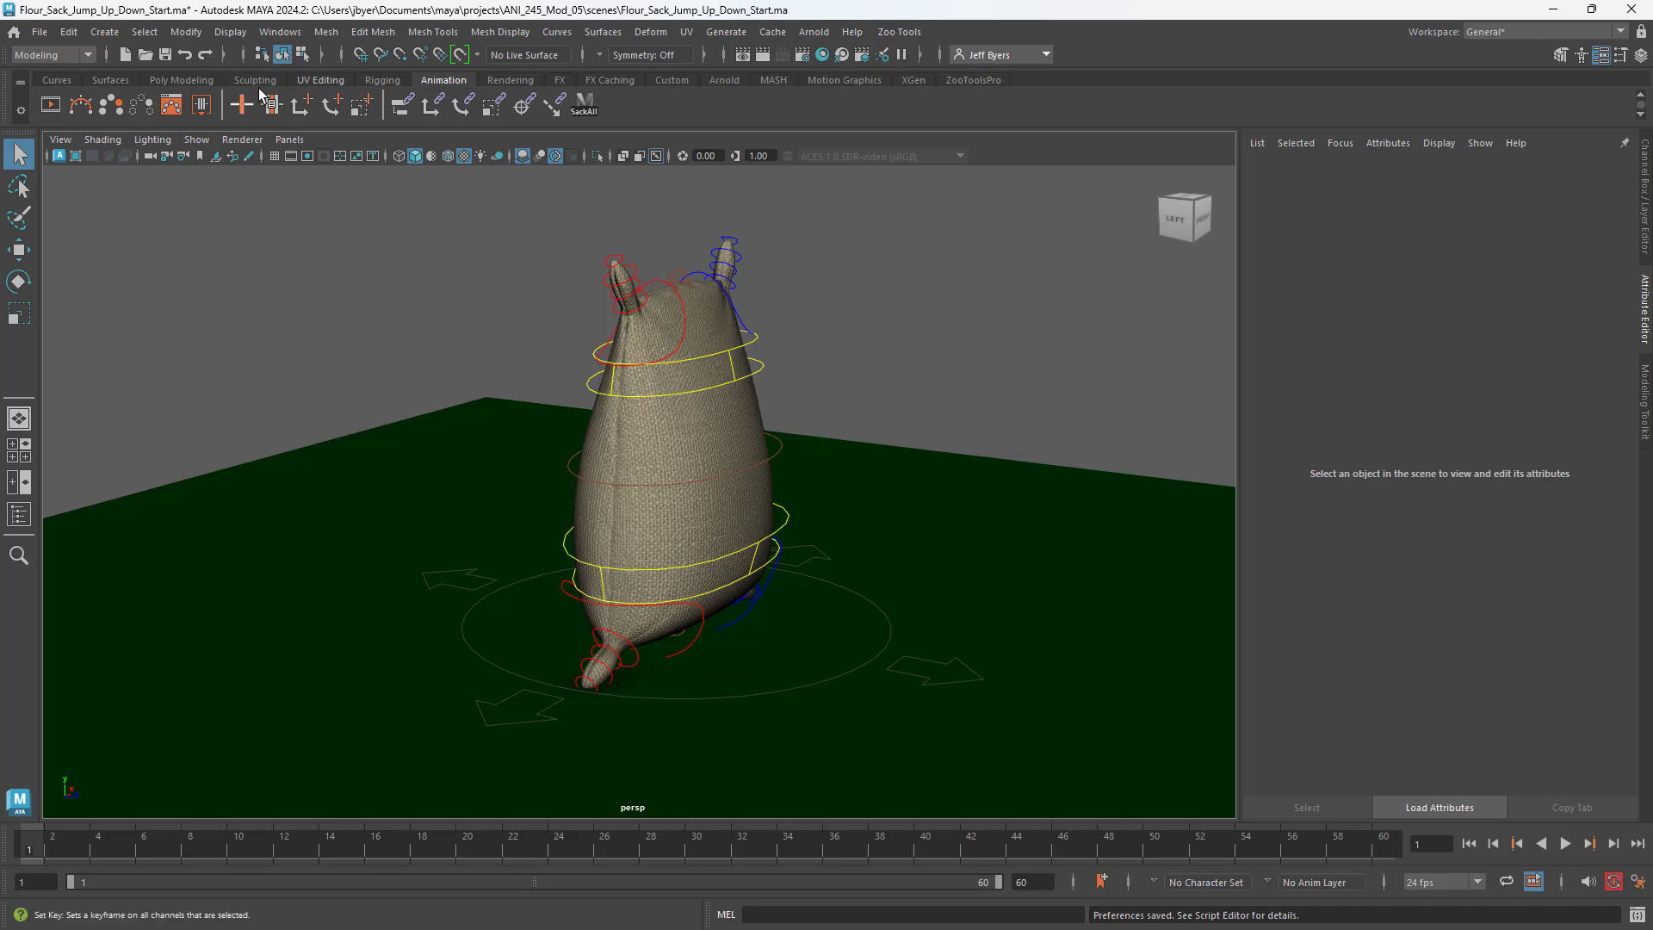
Step: Turn on the Scene Timecode heads-up display in the viewport
{"action": "left_click", "coordinate": [229, 32]}
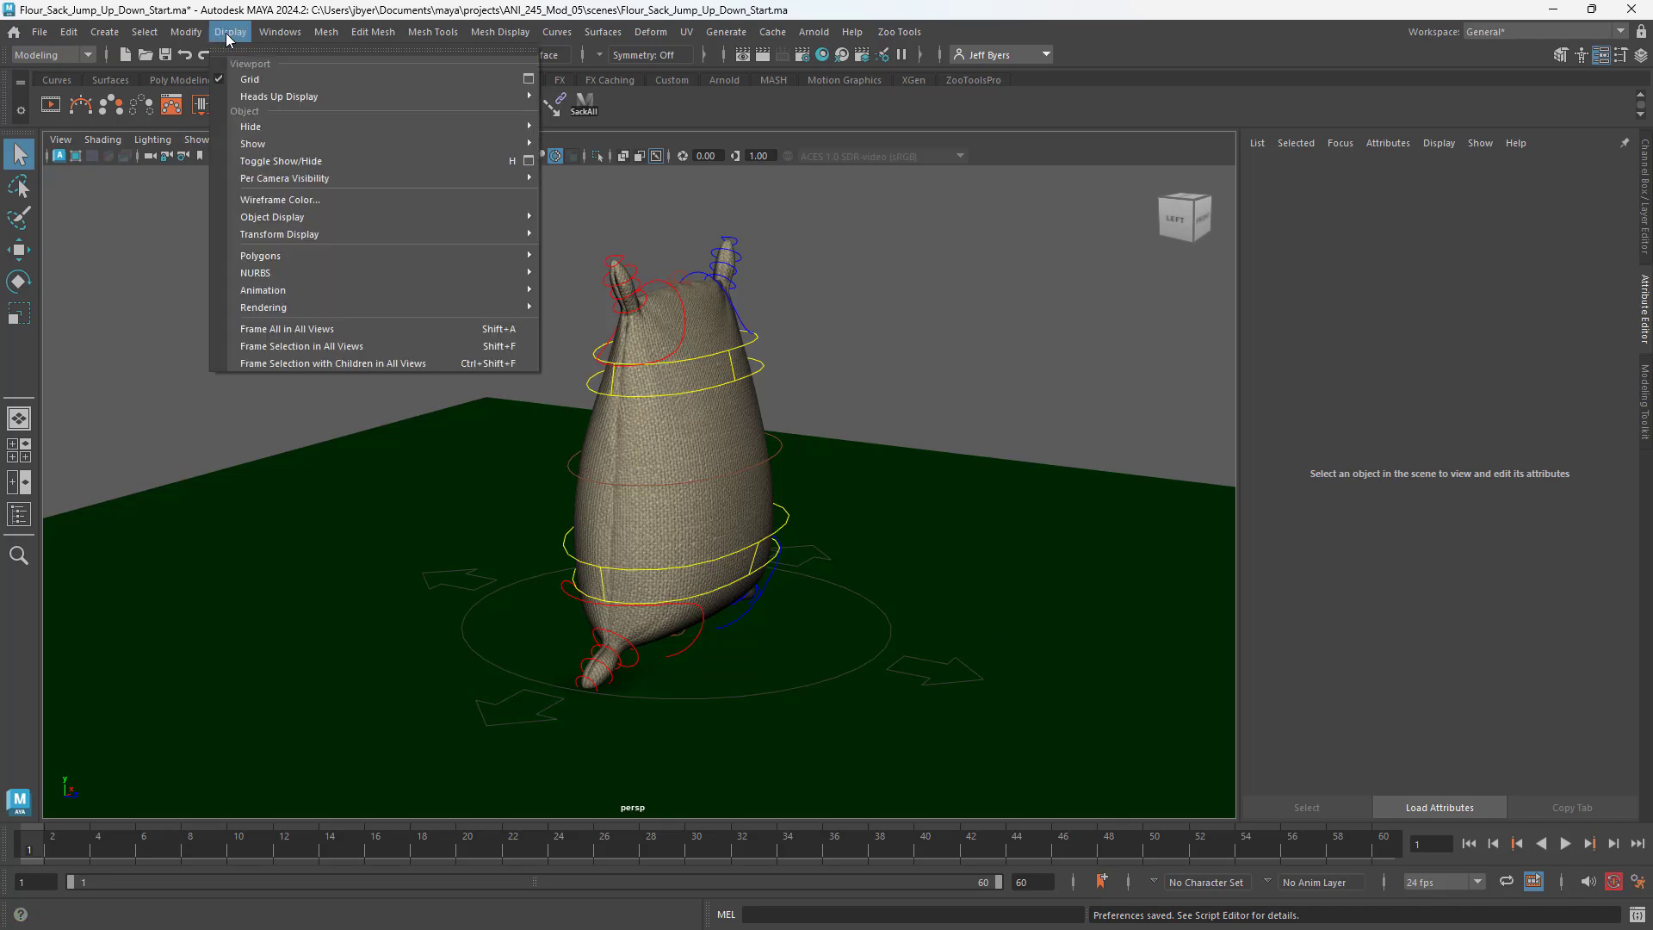
{"action": "mouse_move", "coordinate": [482, 97]}
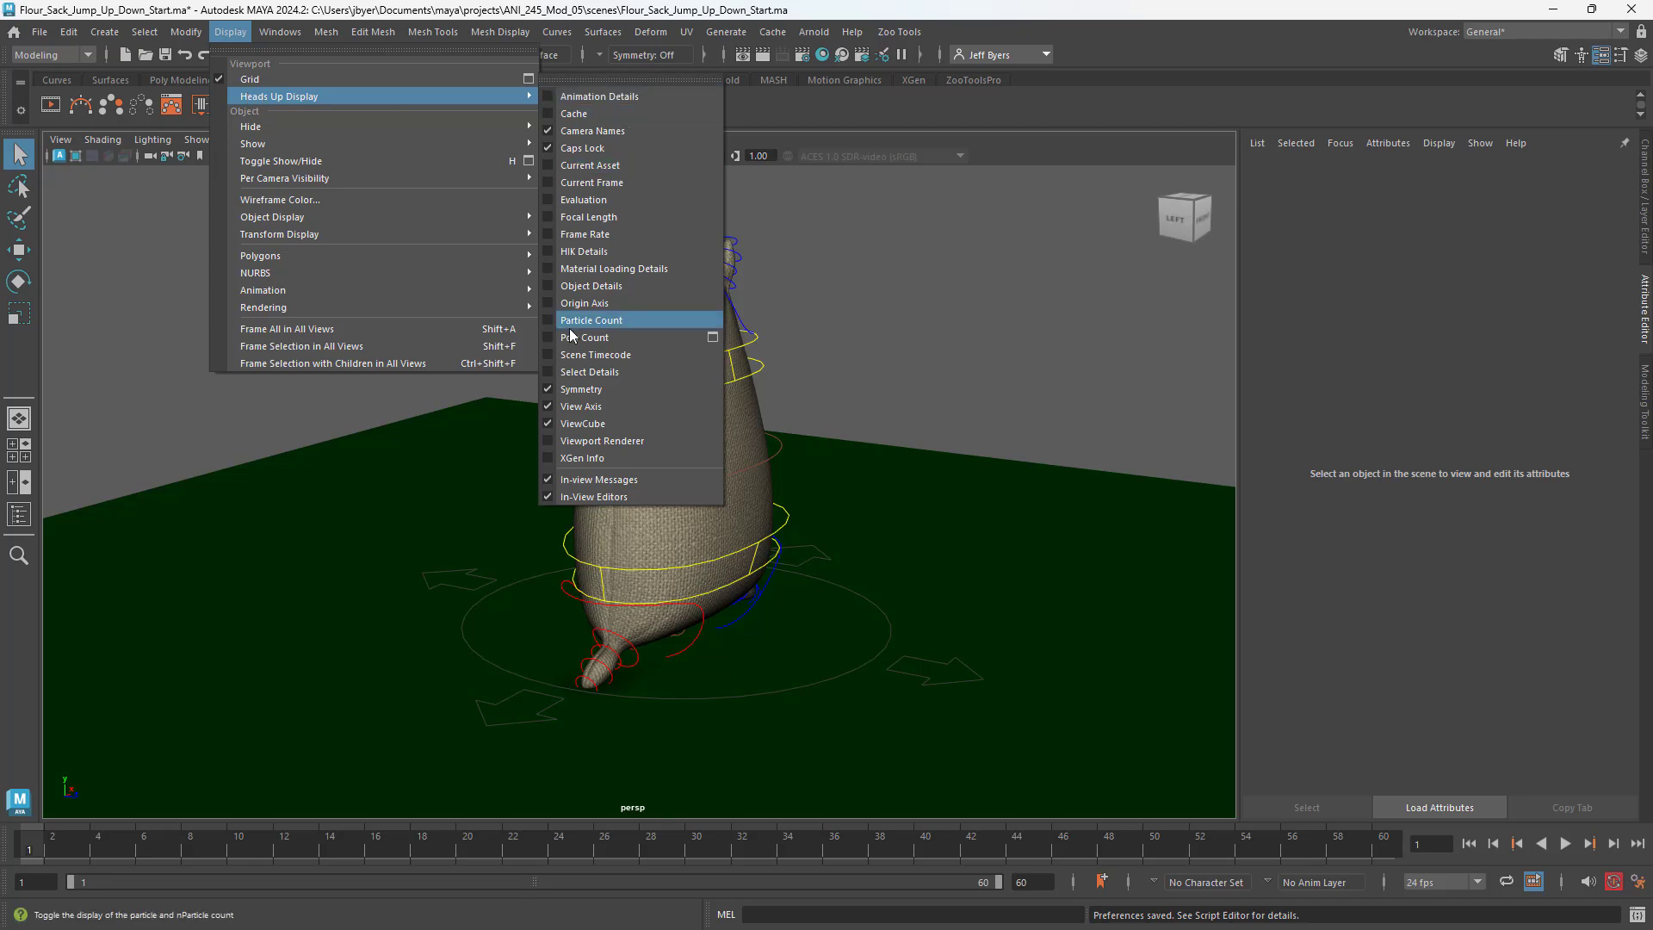
{"action": "left_click", "coordinate": [550, 359]}
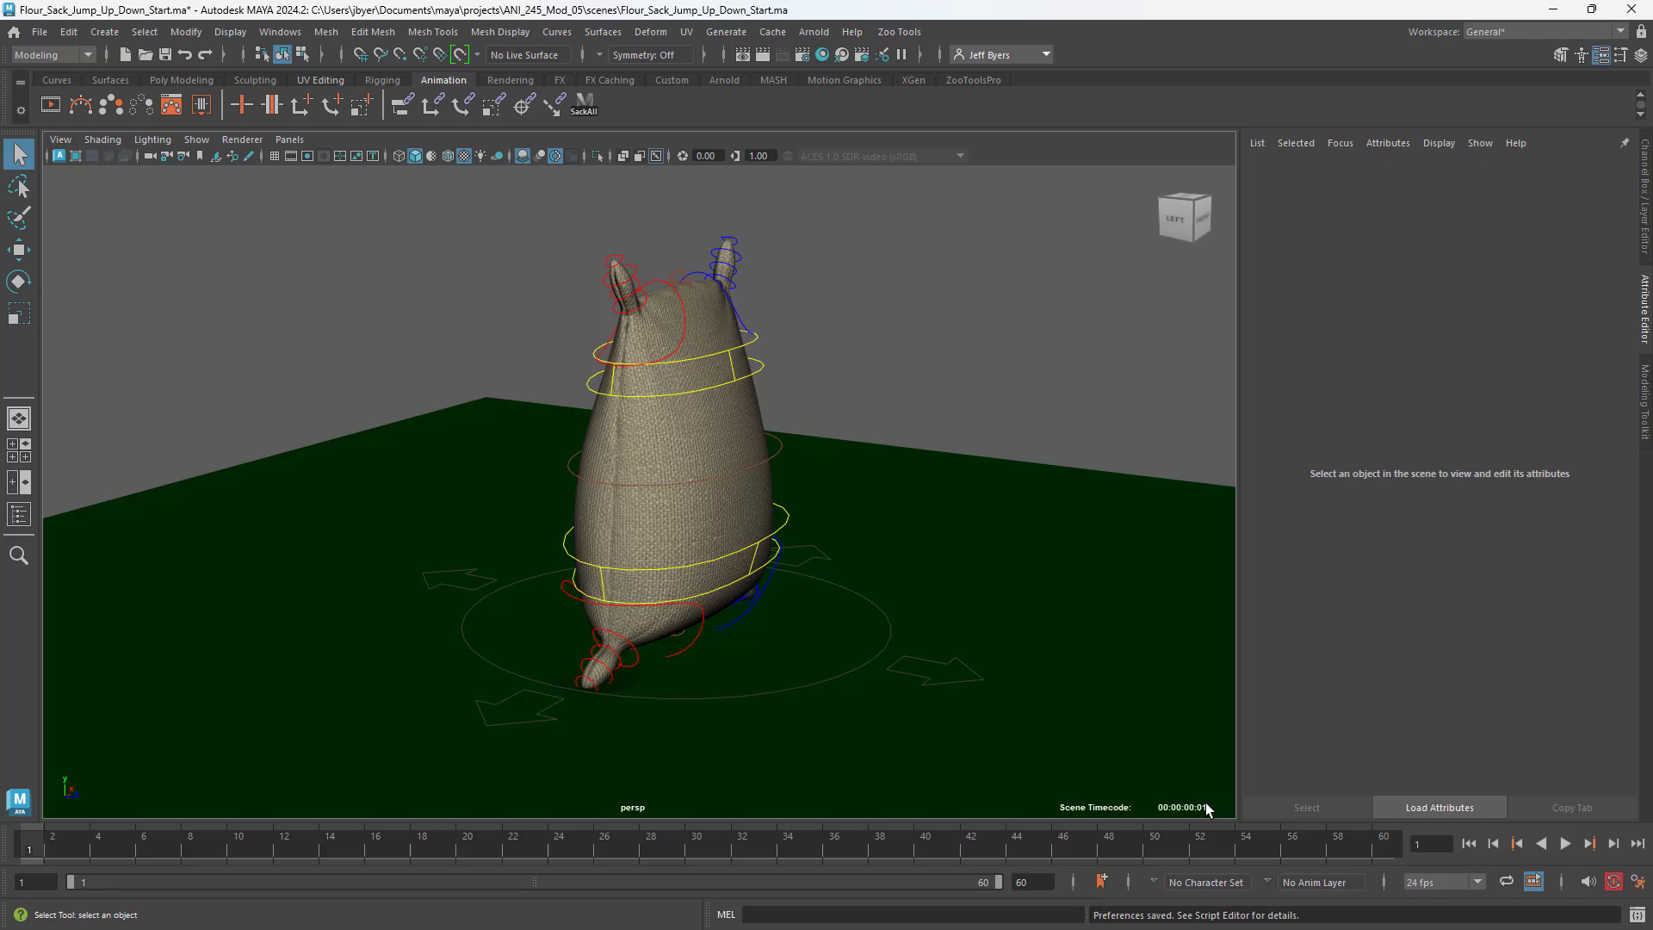
Step: Play the animation, stop it, and return to frame 1
{"action": "left_click", "coordinate": [1564, 844]}
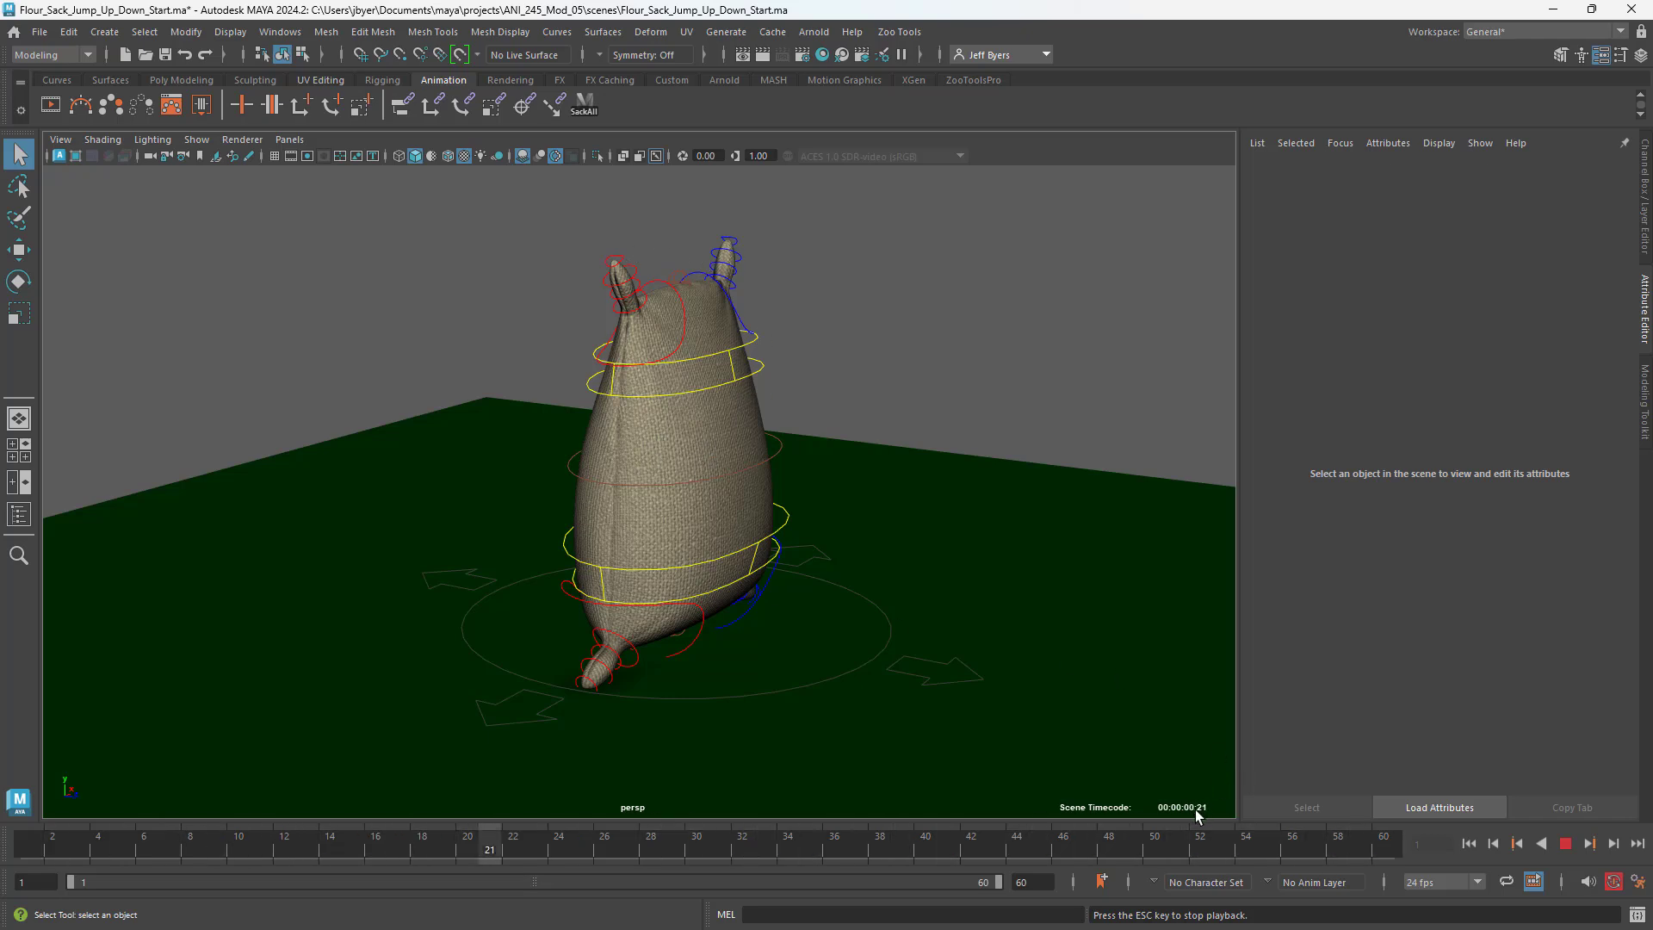
{"action": "left_click", "coordinate": [1564, 844]}
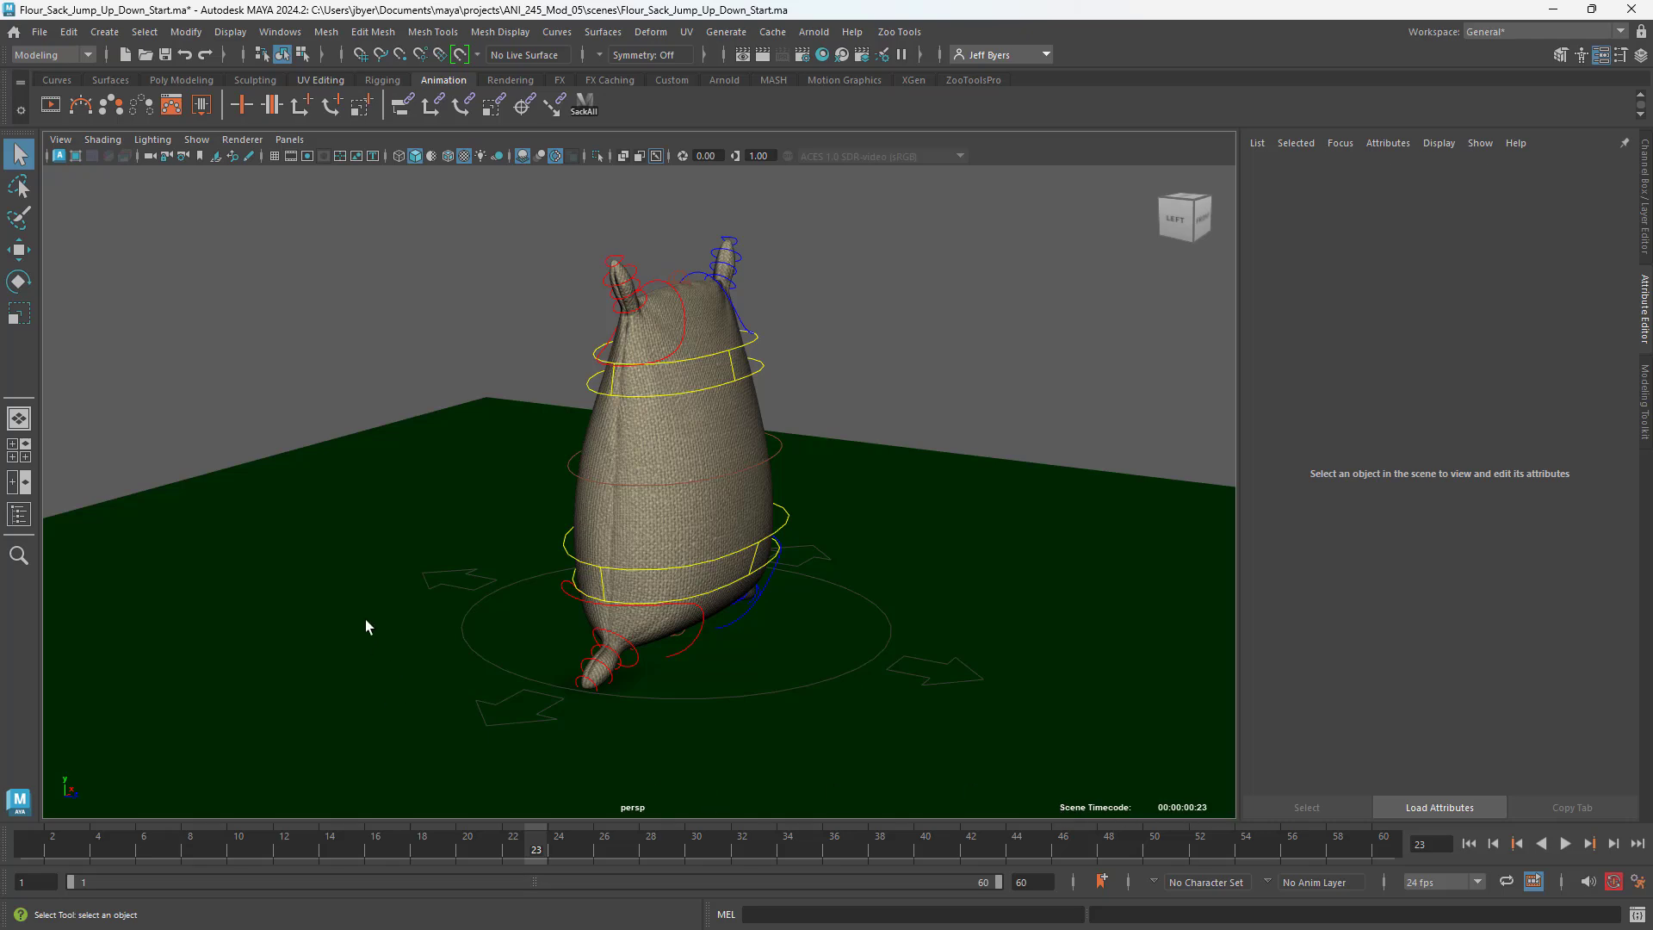
{"action": "left_click", "coordinate": [1469, 844]}
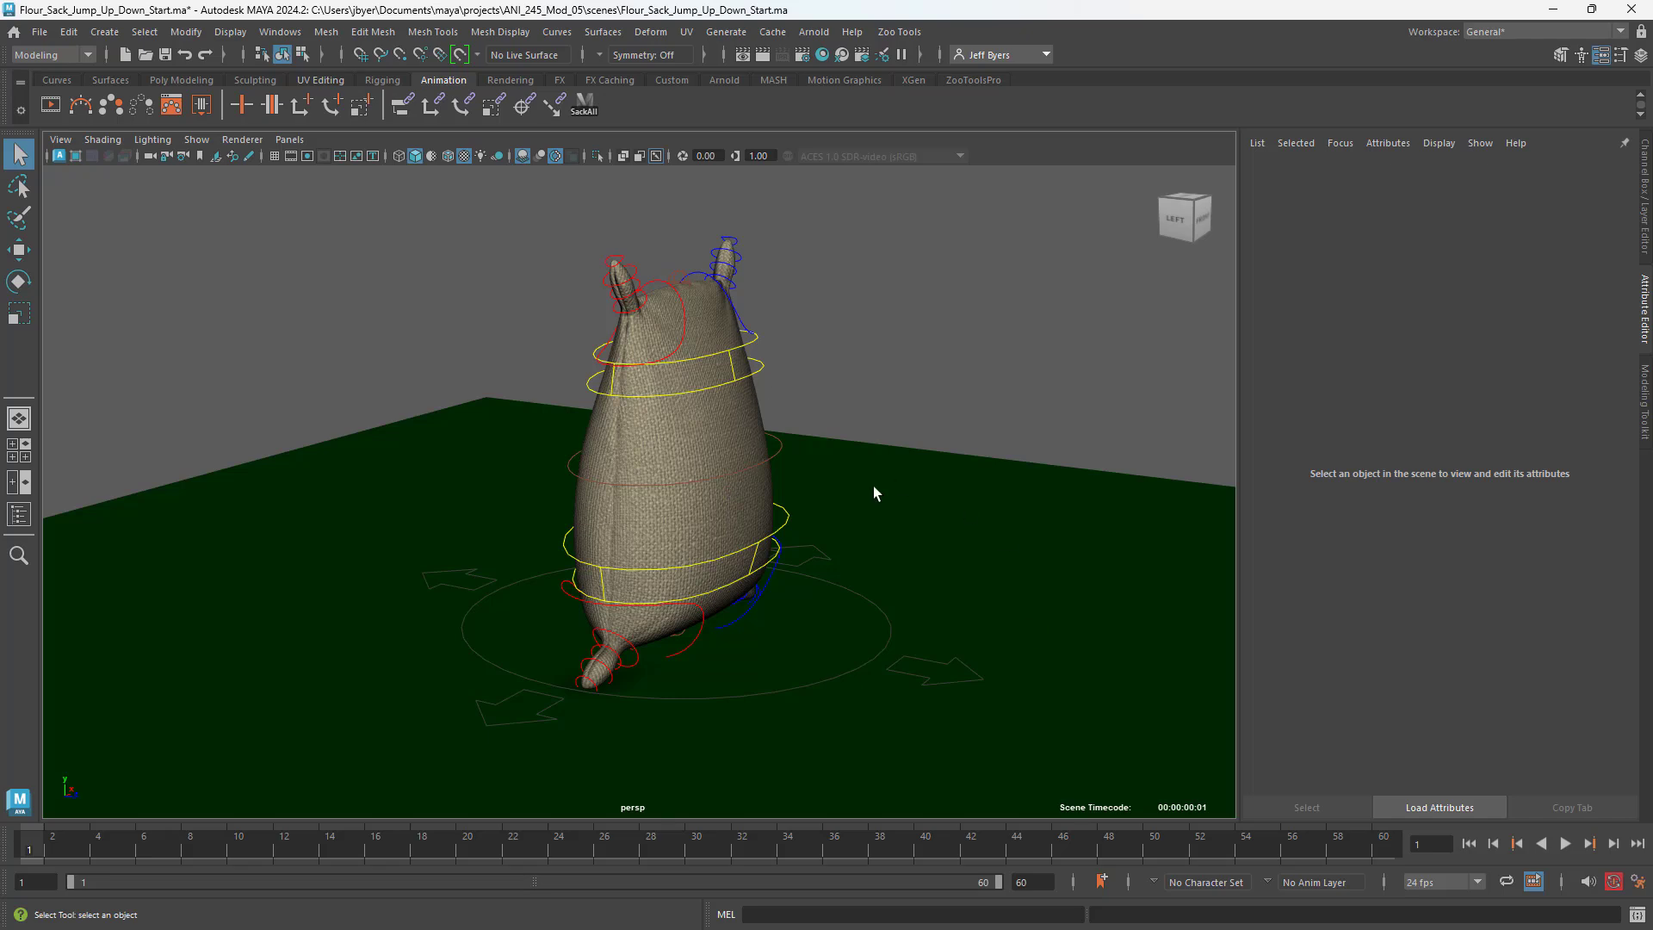
Step: Open the Viewport 2.0 settings and expand Screen-space Ambient Occlusion, moving the window off the sack
{"action": "left_click", "coordinate": [242, 140]}
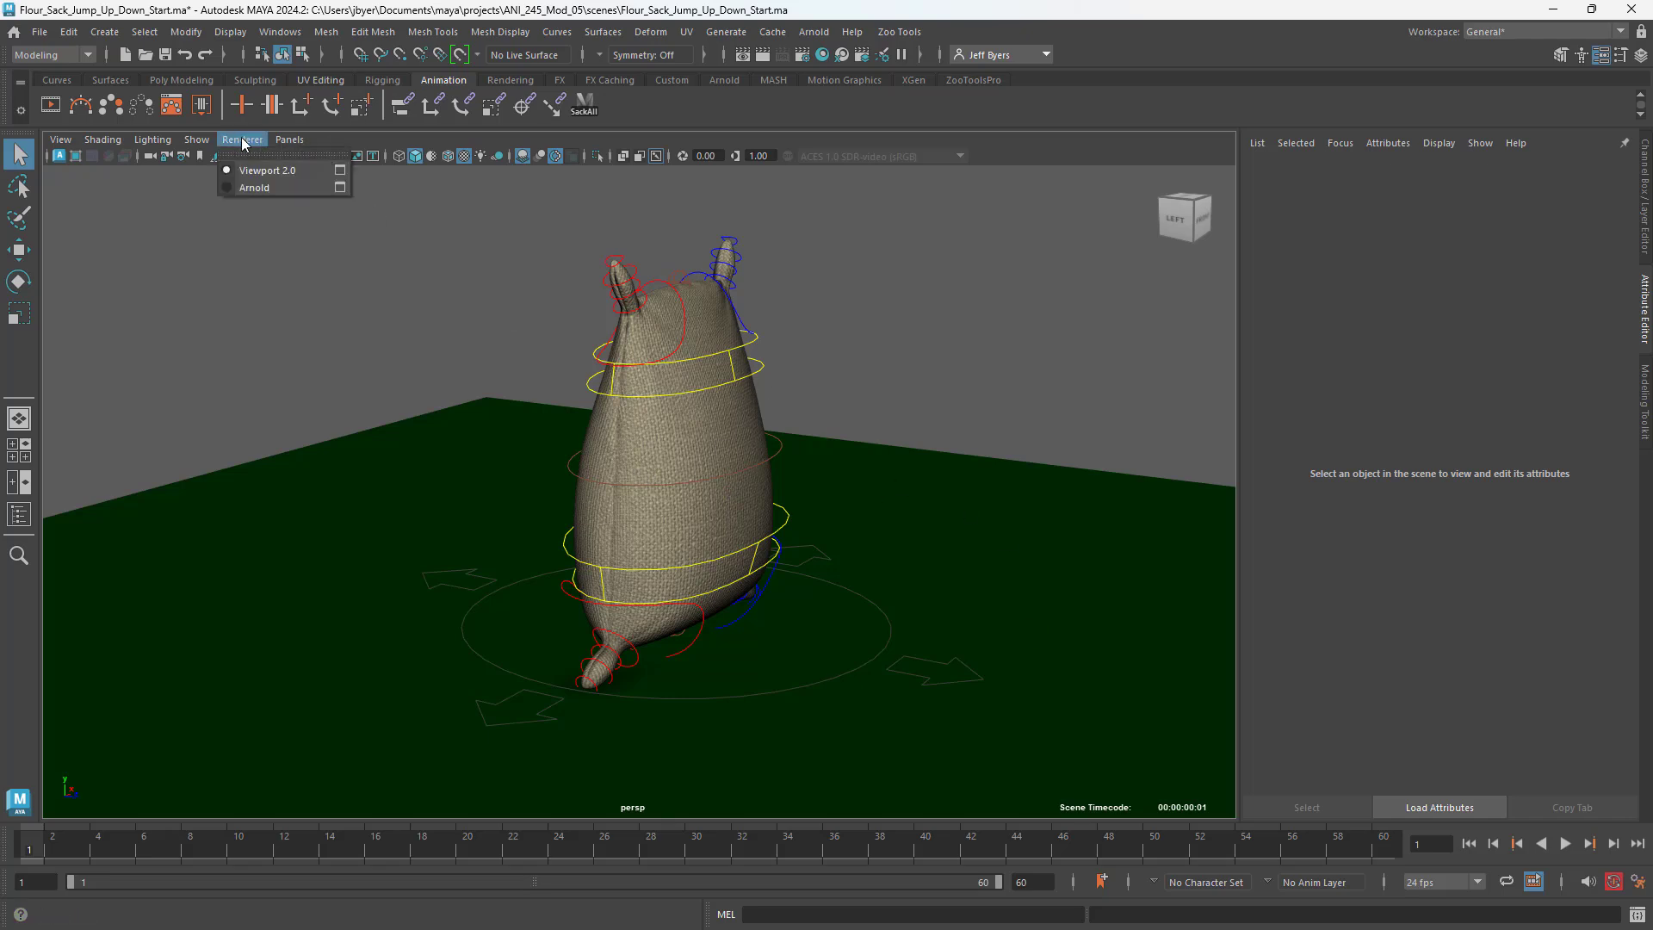
{"action": "left_click", "coordinate": [340, 173]}
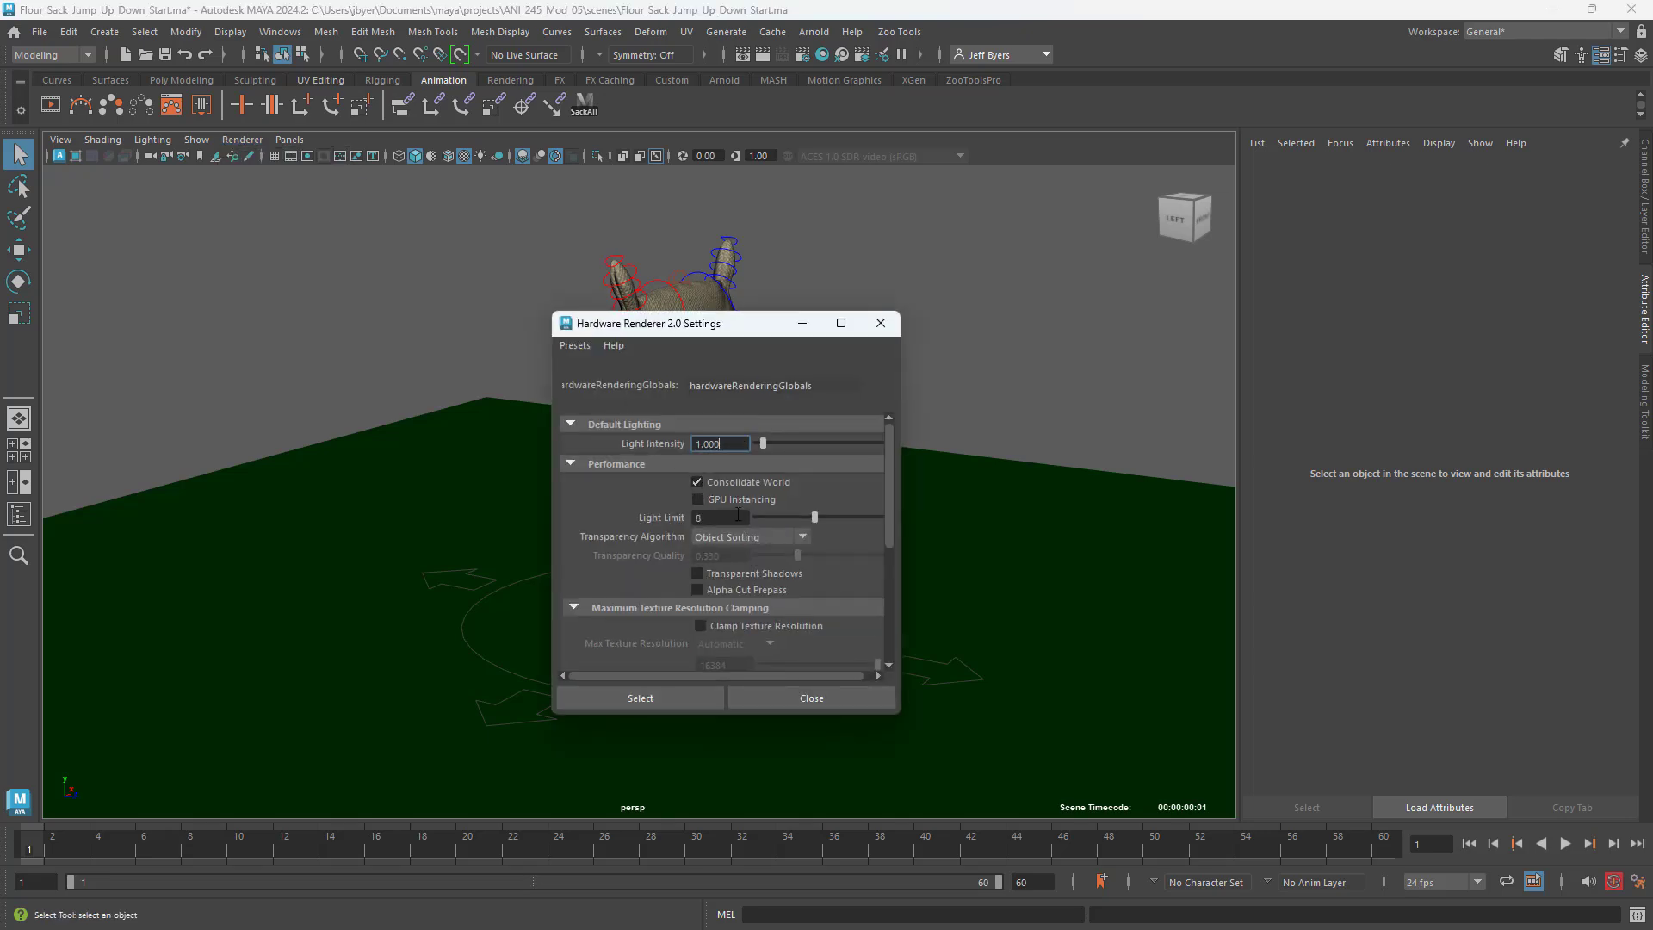
{"action": "scroll", "coordinate": [801, 597], "scroll_direction": "down", "scroll_amount": 3}
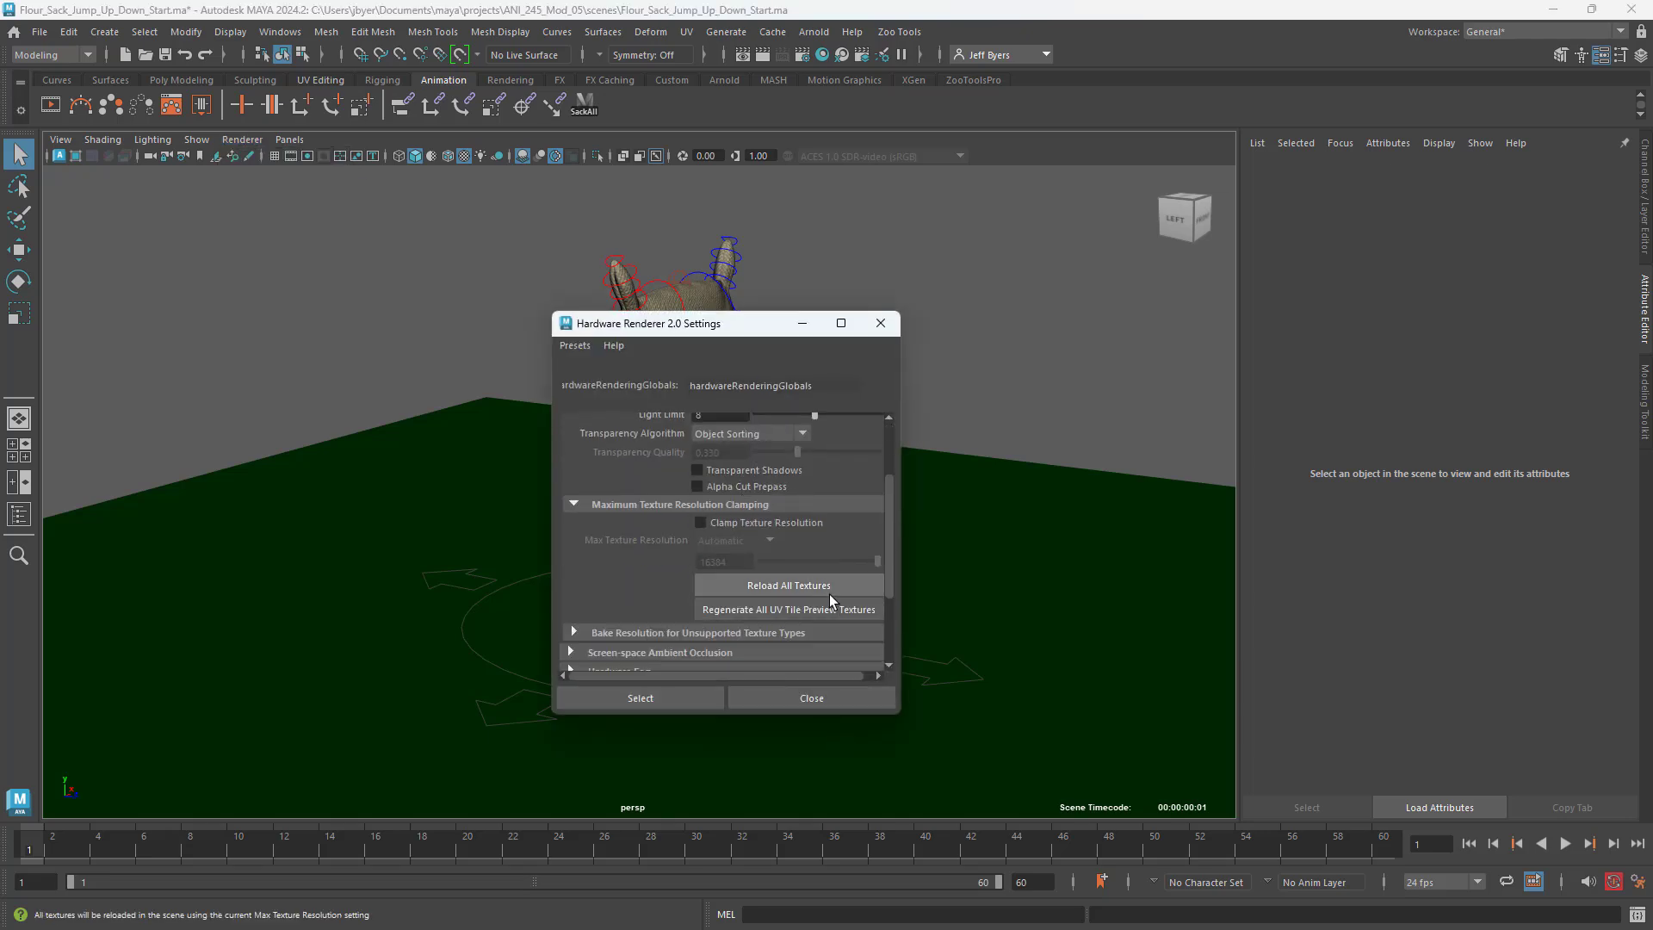
{"action": "scroll", "coordinate": [635, 625], "scroll_direction": "down", "scroll_amount": 2}
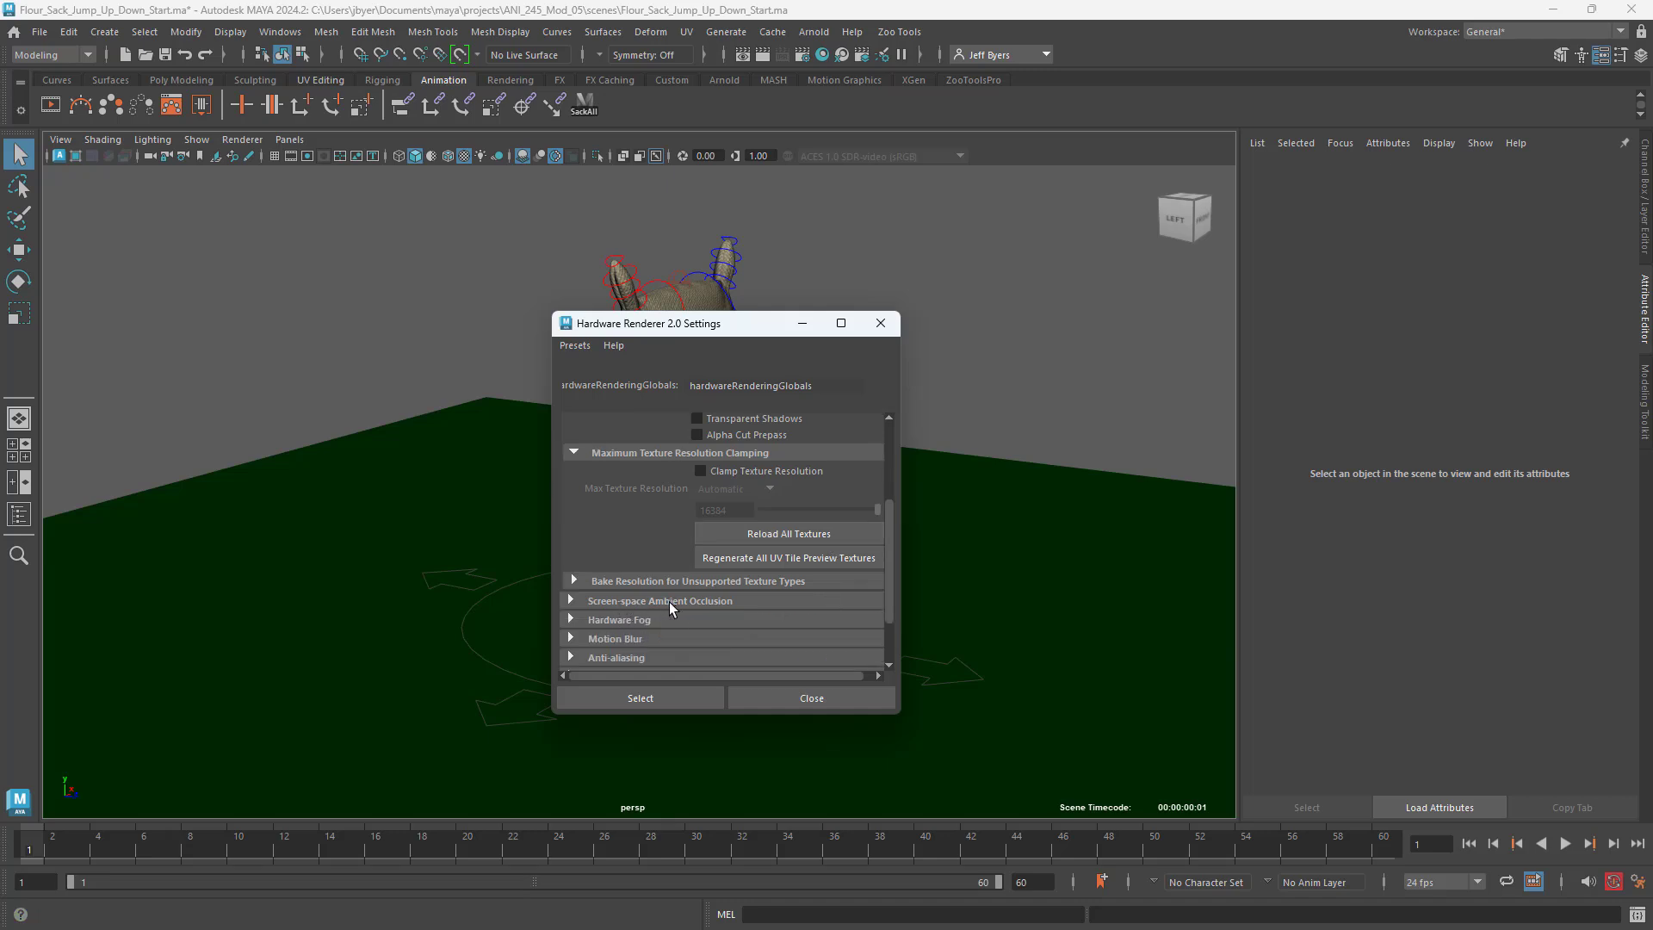
{"action": "left_click", "coordinate": [570, 600]}
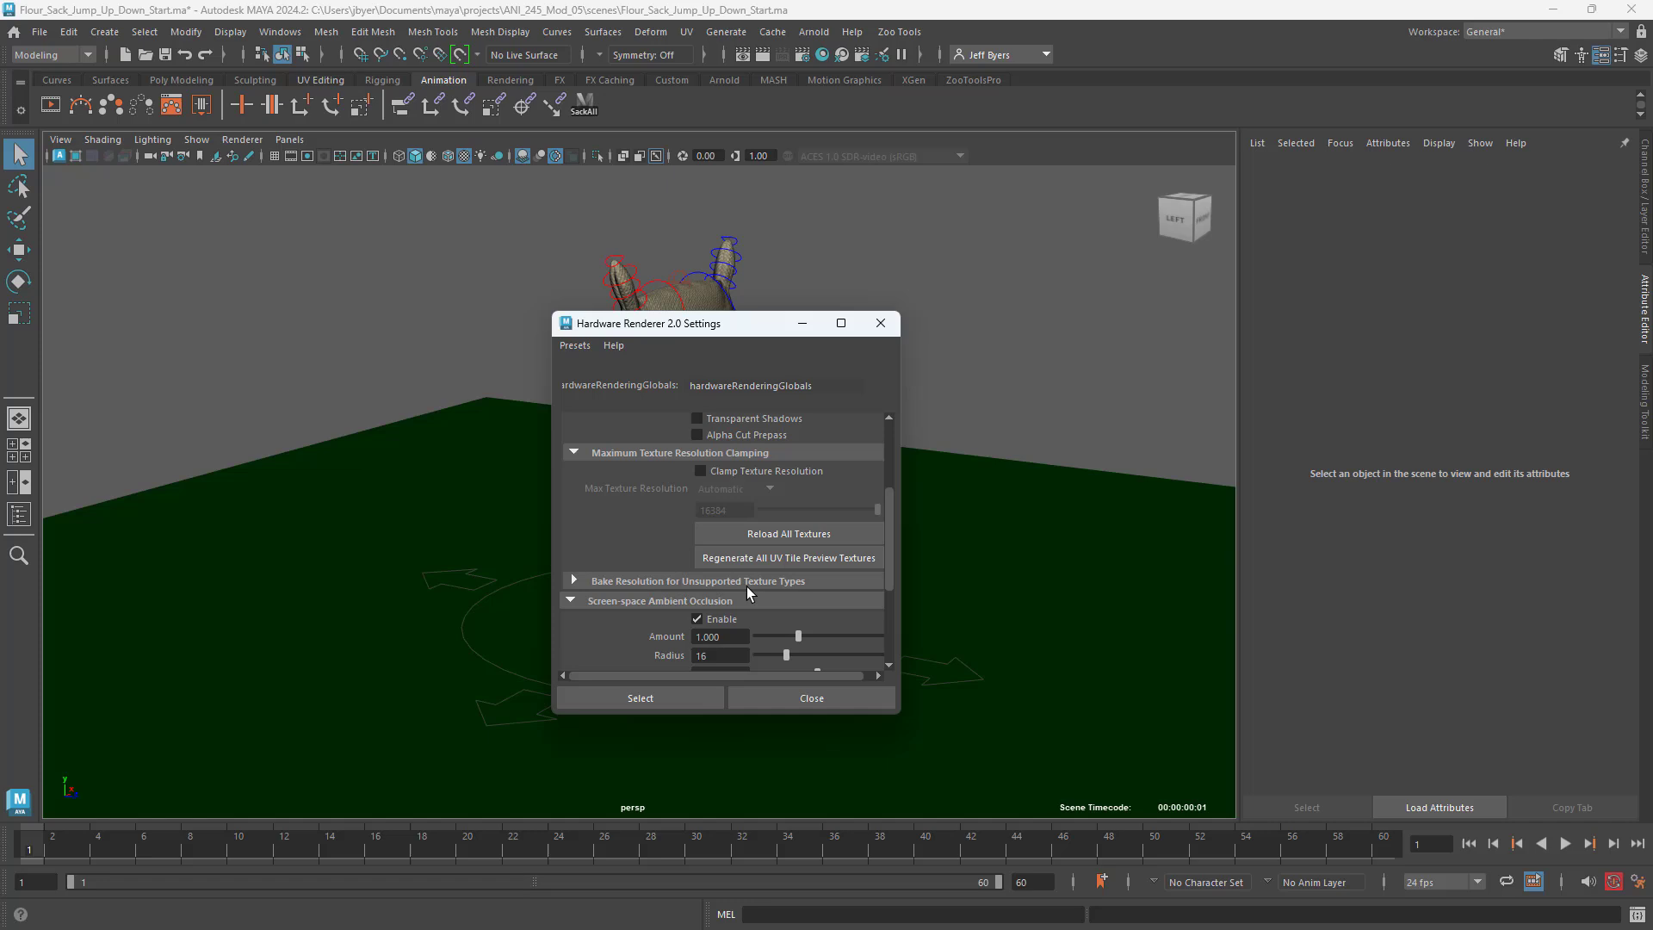
{"action": "scroll", "coordinate": [746, 587], "scroll_direction": "down", "scroll_amount": 3}
{"action": "left_click_drag", "start_coordinate": [743, 312], "coordinate": [1049, 247]}
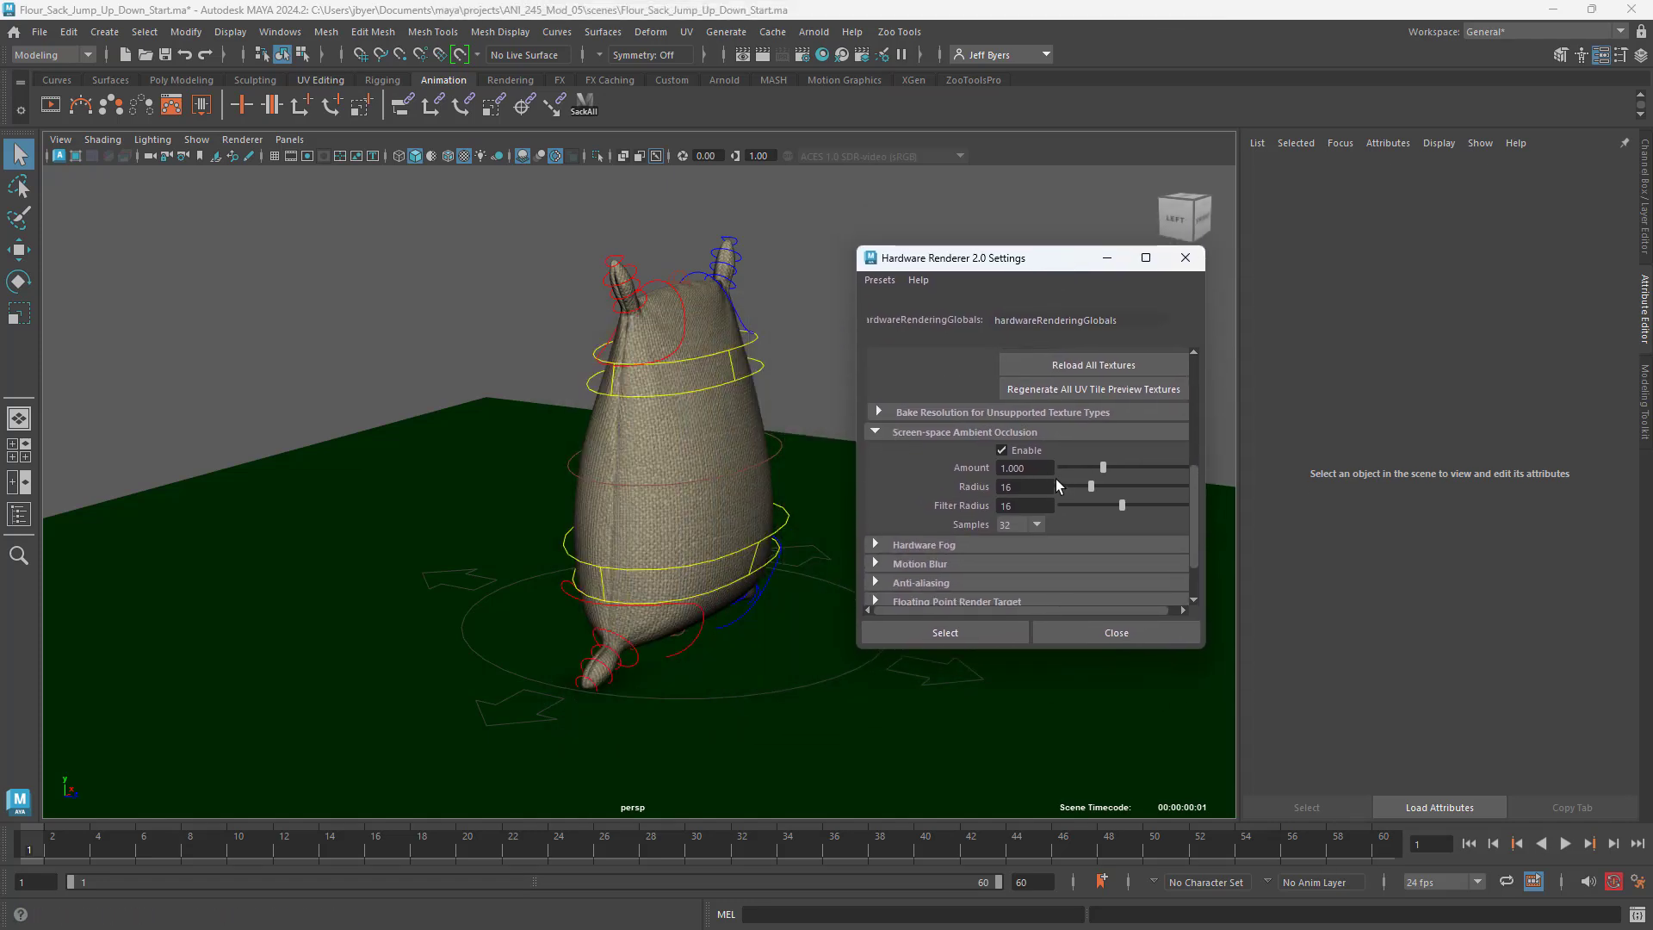
Step: Set ambient occlusion amount to about 2.434, radius 18 and filter radius 21
{"action": "mouse_move", "coordinate": [1103, 466]}
{"action": "left_mouse_down"}
{"action": "mouse_move", "coordinate": [1169, 466]}
{"action": "mouse_move", "coordinate": [1085, 467]}
{"action": "mouse_move", "coordinate": [1165, 474]}
{"action": "left_mouse_up"}
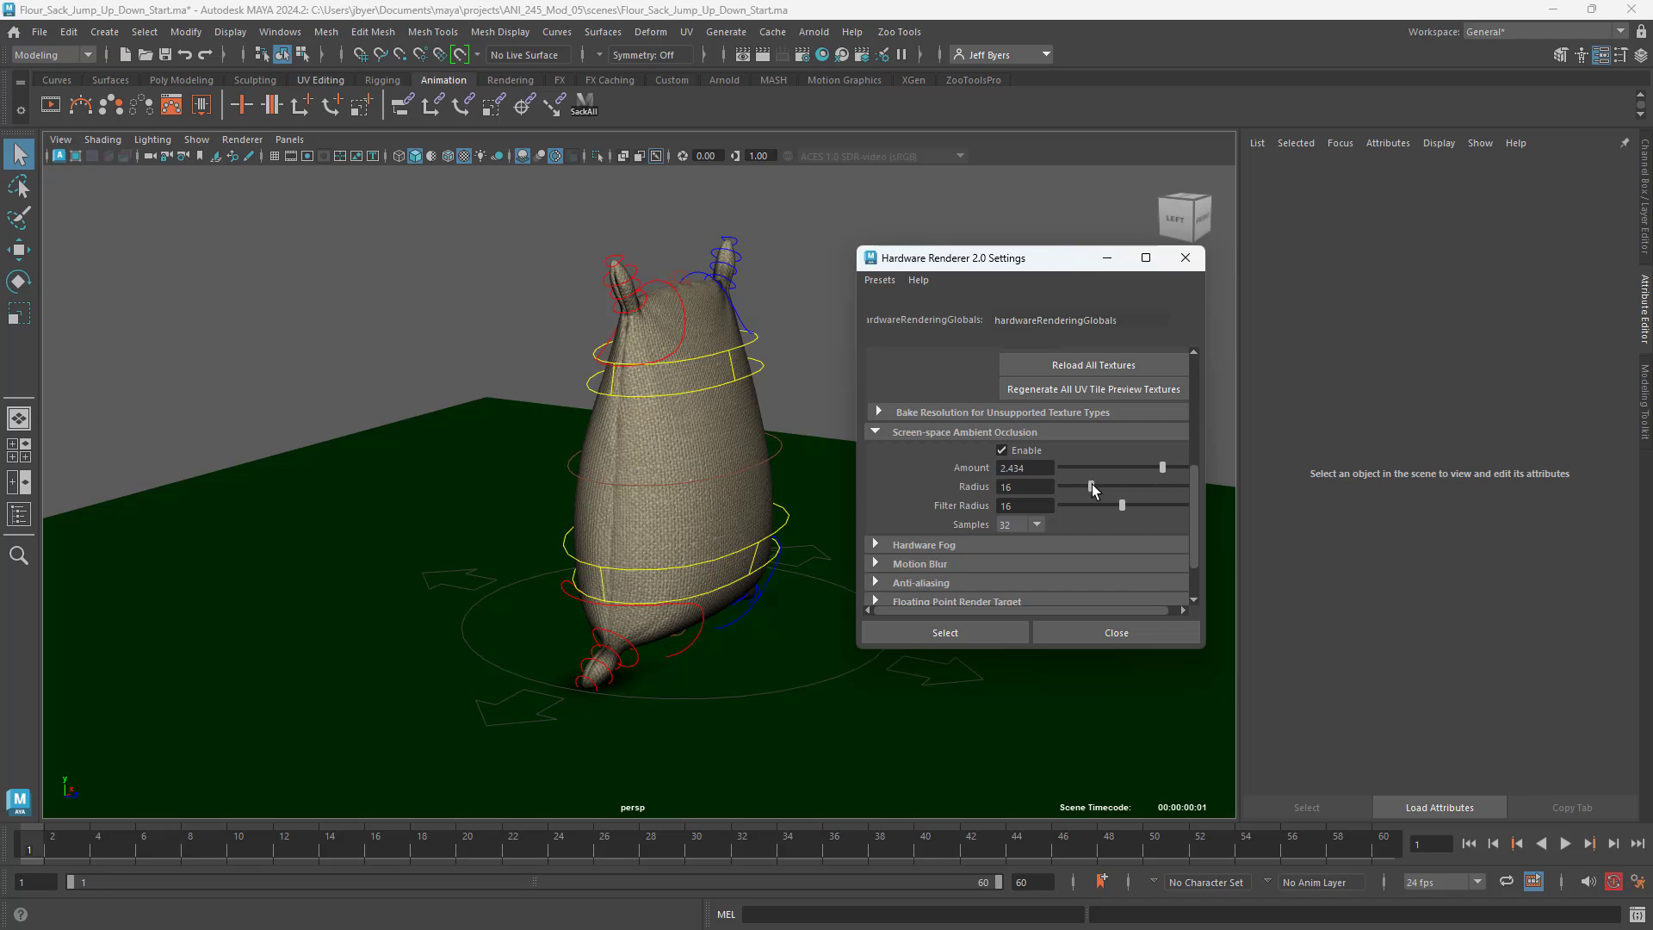
{"action": "left_click", "coordinate": [1038, 524]}
{"action": "mouse_move", "coordinate": [1091, 485]}
{"action": "left_mouse_down"}
{"action": "mouse_move", "coordinate": [1166, 504]}
{"action": "mouse_move", "coordinate": [1087, 503]}
{"action": "mouse_move", "coordinate": [1115, 484]}
{"action": "mouse_move", "coordinate": [1160, 489]}
{"action": "mouse_move", "coordinate": [1133, 507]}
{"action": "mouse_move", "coordinate": [1091, 484]}
{"action": "left_mouse_up"}
Step: Close the Hardware Renderer 2.0 settings and orbit to the flour sack's front
{"action": "left_click", "coordinate": [1185, 257]}
{"action": "left_click_drag", "start_coordinate": [844, 379], "coordinate": [820, 418], "text": "alt"}
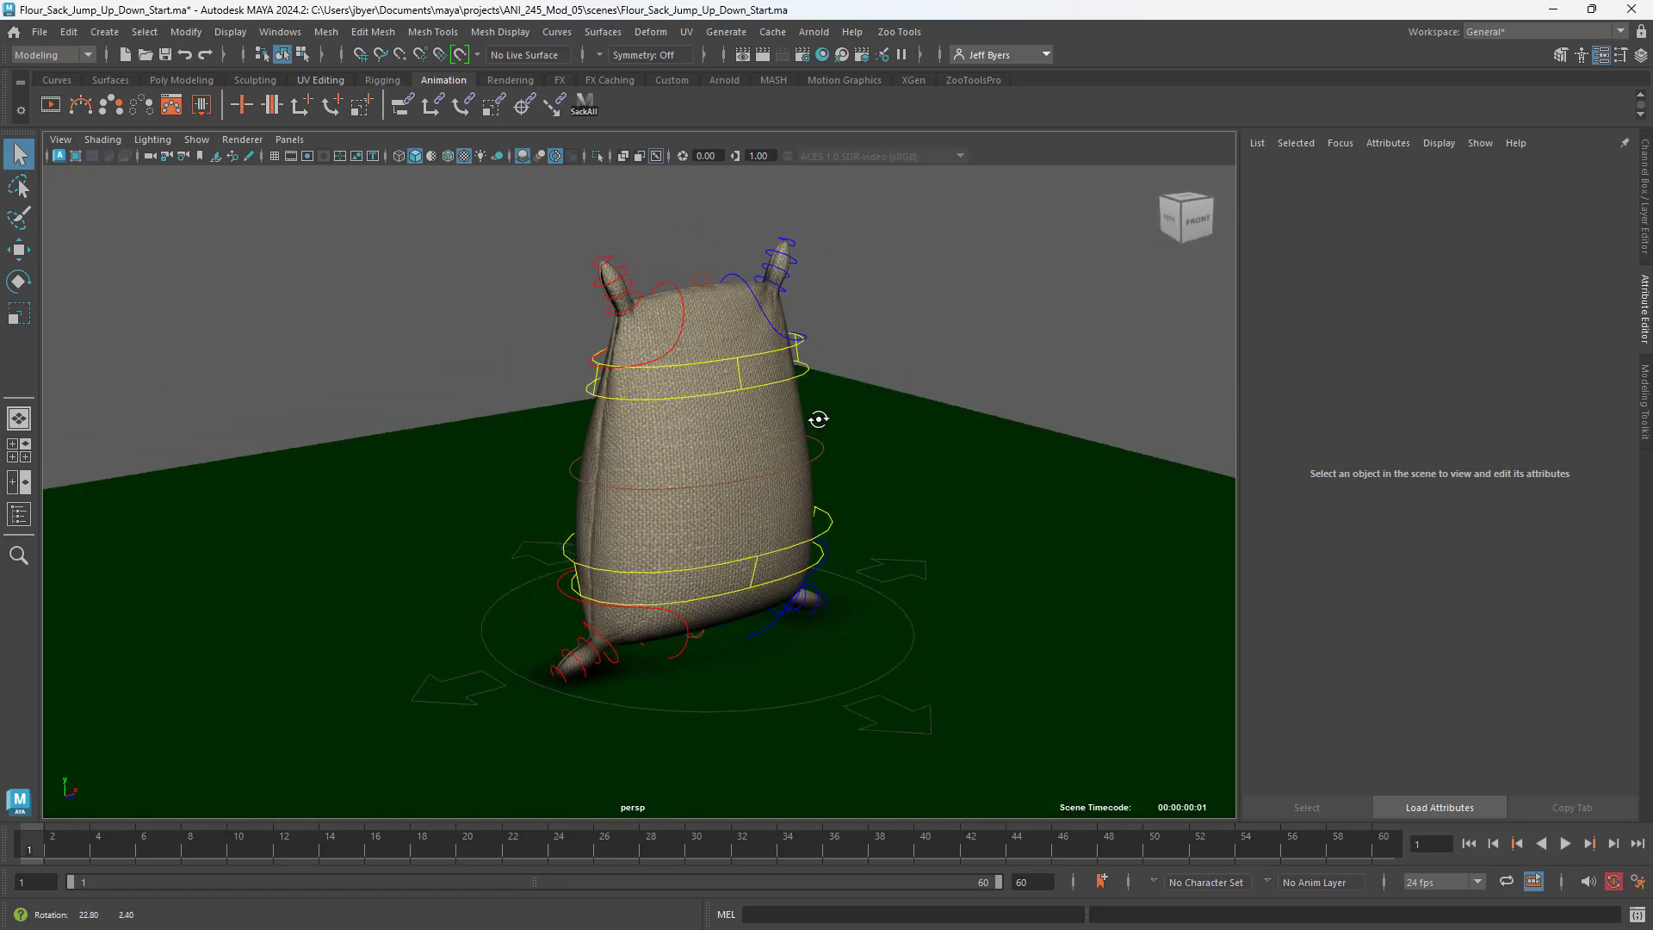